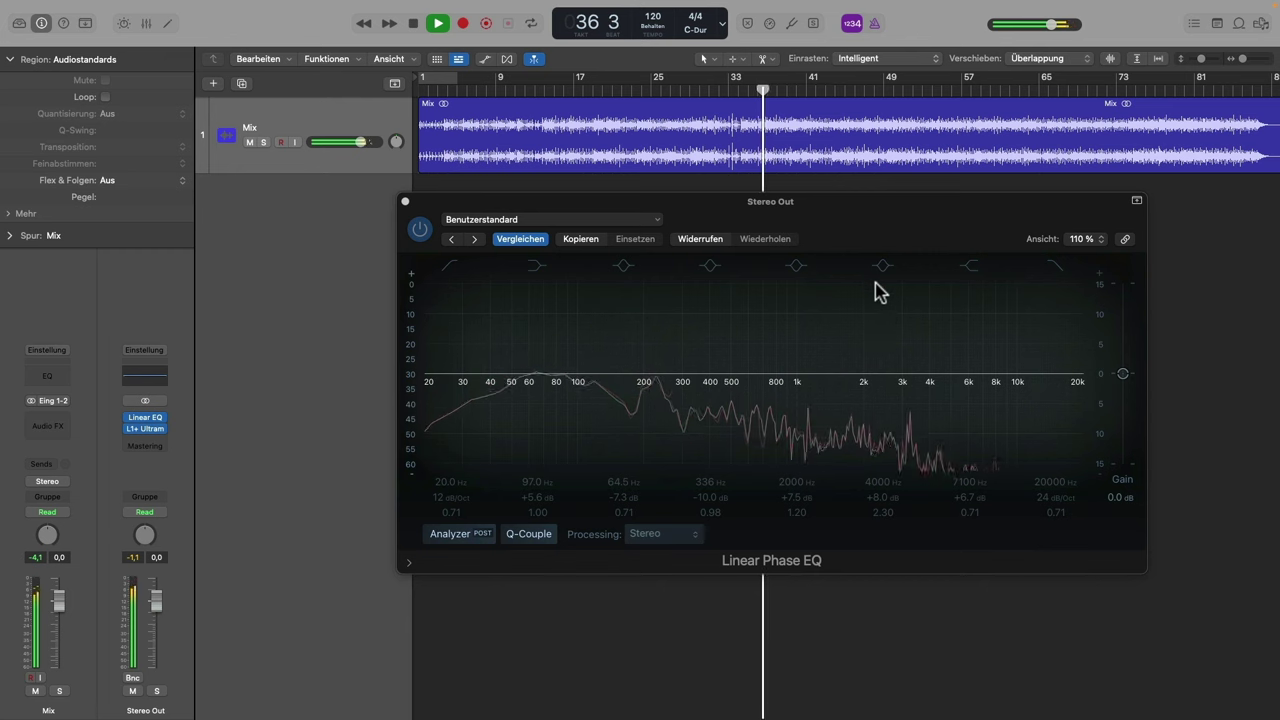
Step: Enable the 2000 Hz high-mid band of the Stereo Out Linear Phase EQ and cut it to -8.9 dB at 1970 Hz
left_click(801, 270)
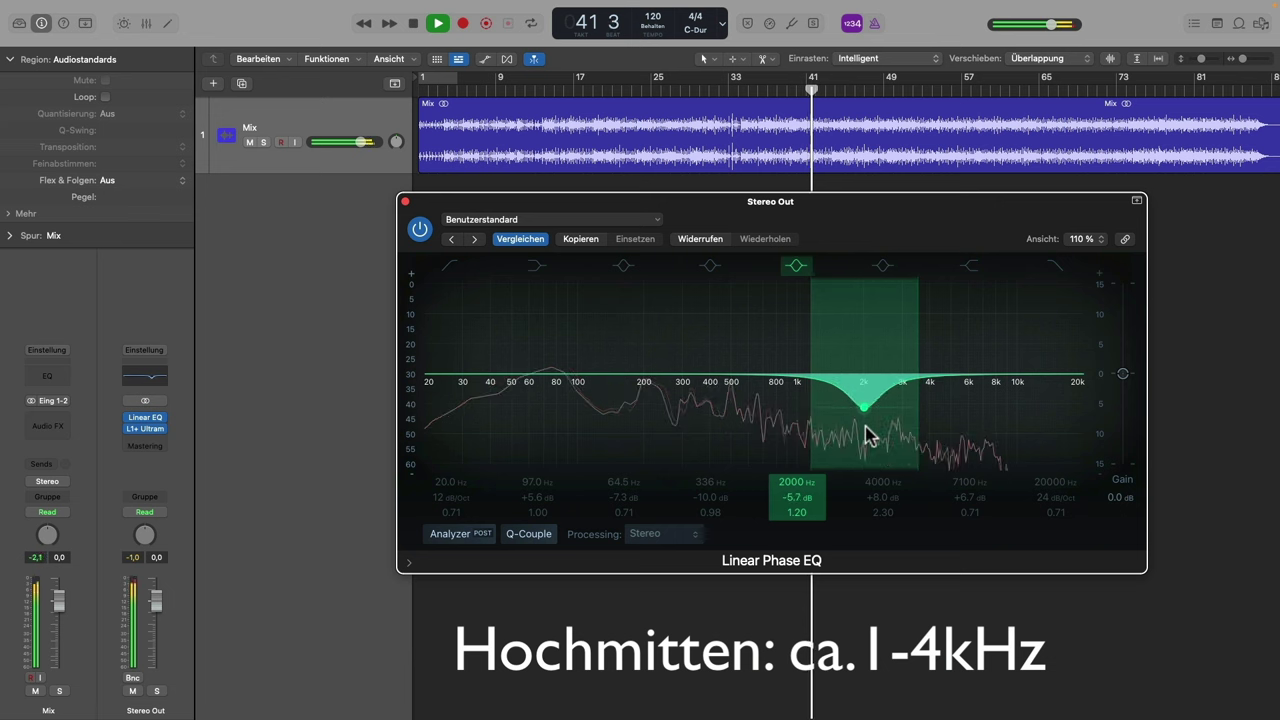
left_click_drag(864, 426, 864, 448)
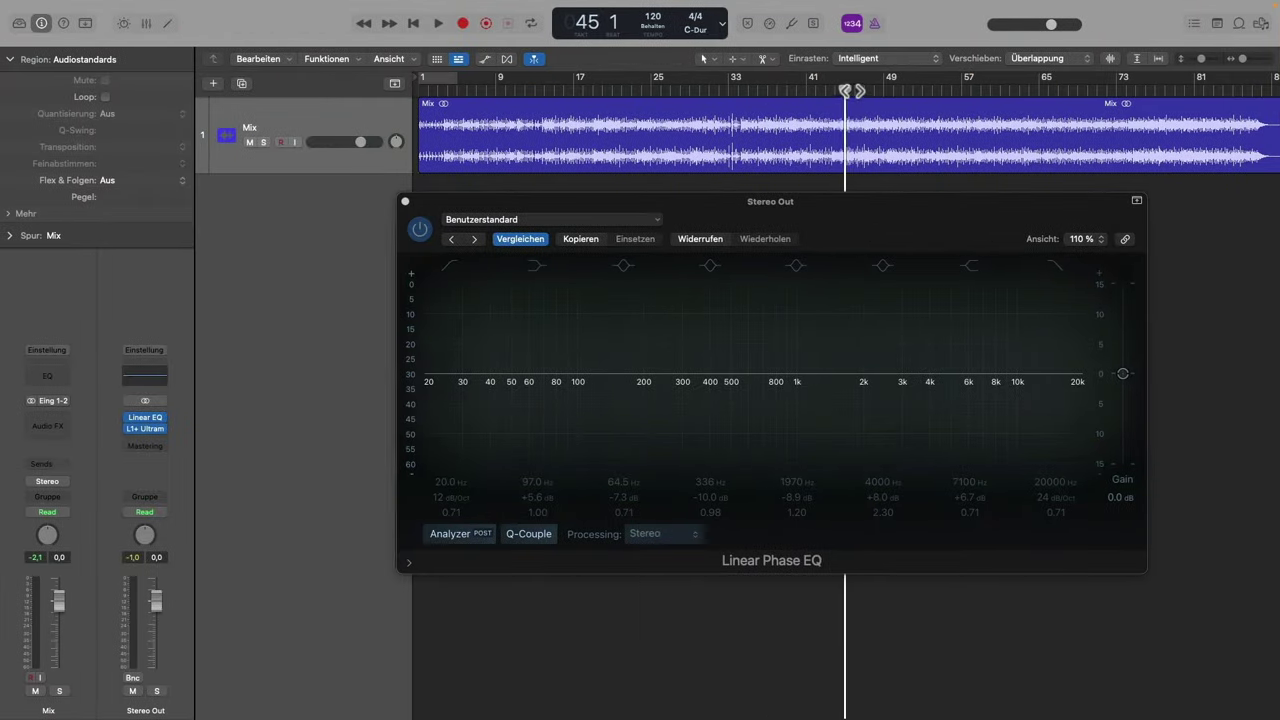
Step: Play the mix with the presence band boosted 8.5 dB at 3620 Hz, and cut it to -8.9 dB at 3220 Hz with Q 1.80
key("space")
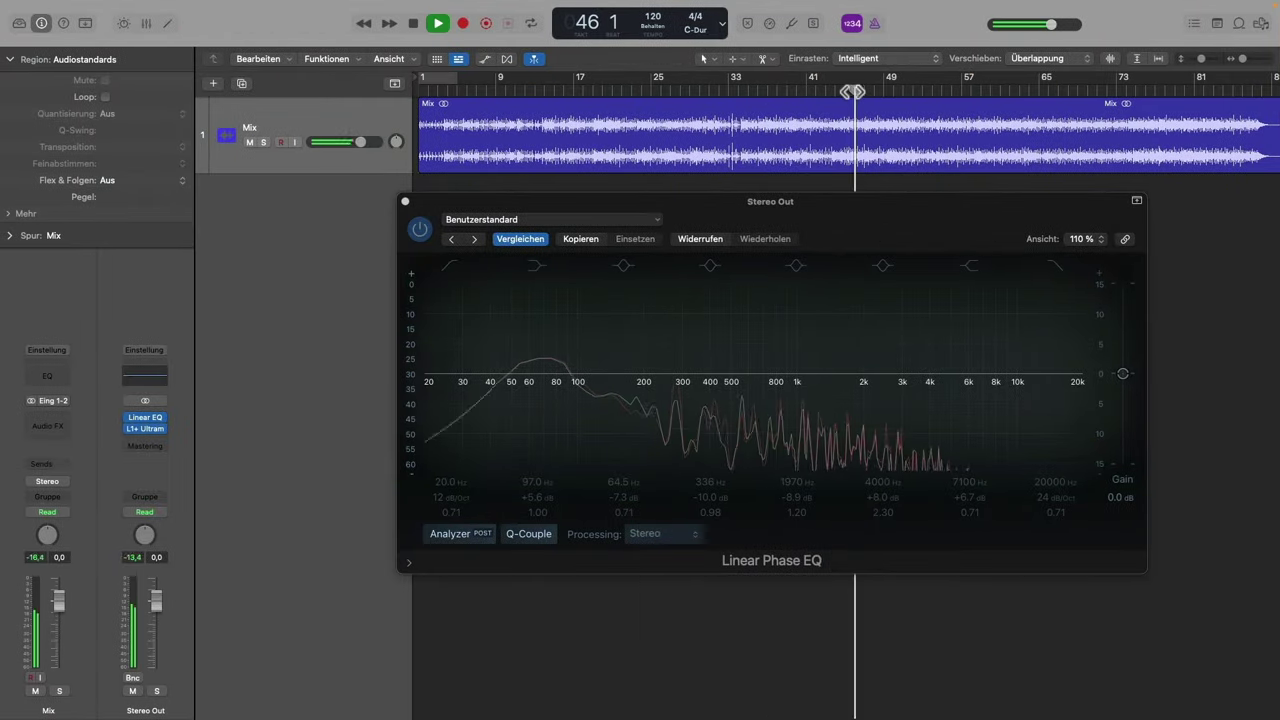
left_click(881, 267)
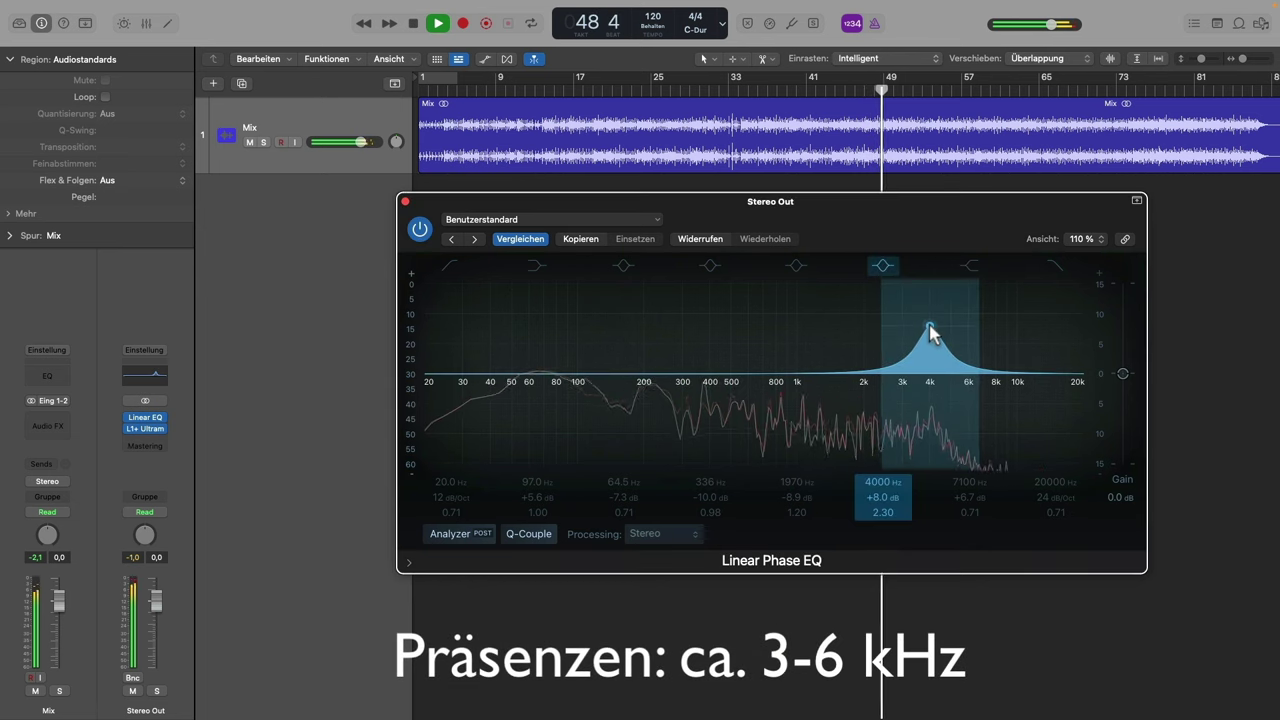
left_click_drag(929, 326, 920, 323)
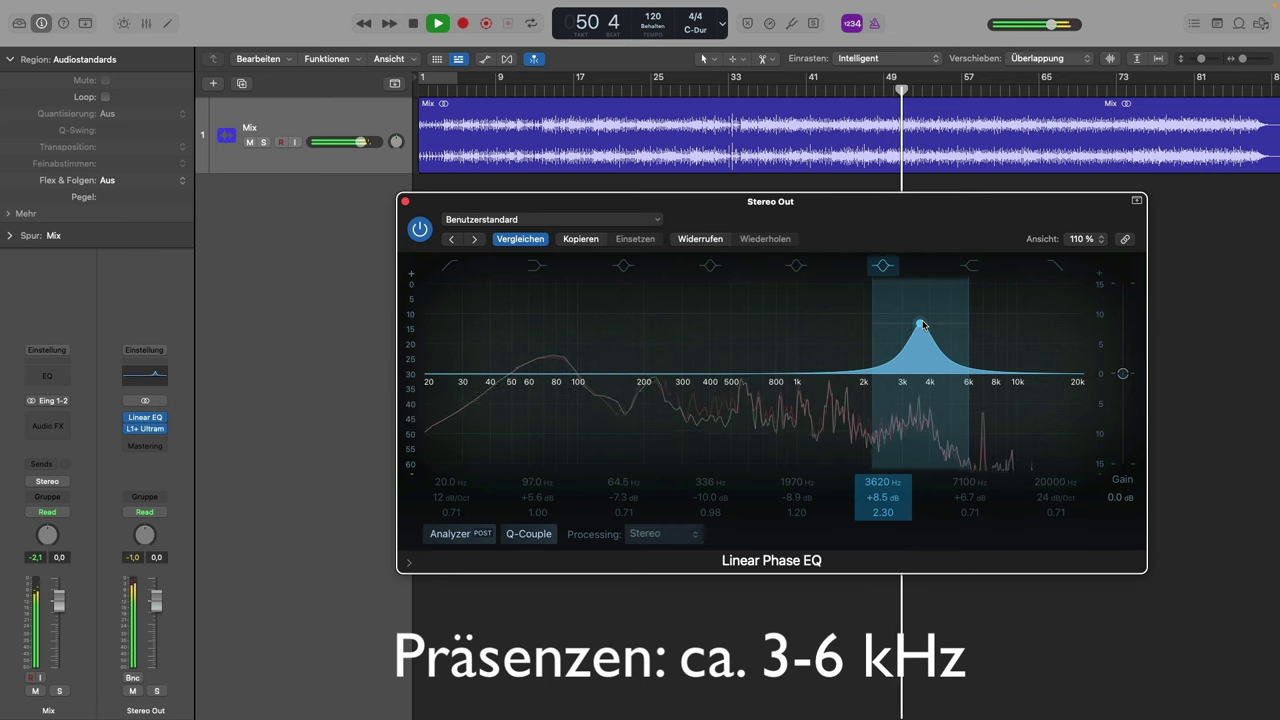
left_click_drag(922, 324, 928, 408)
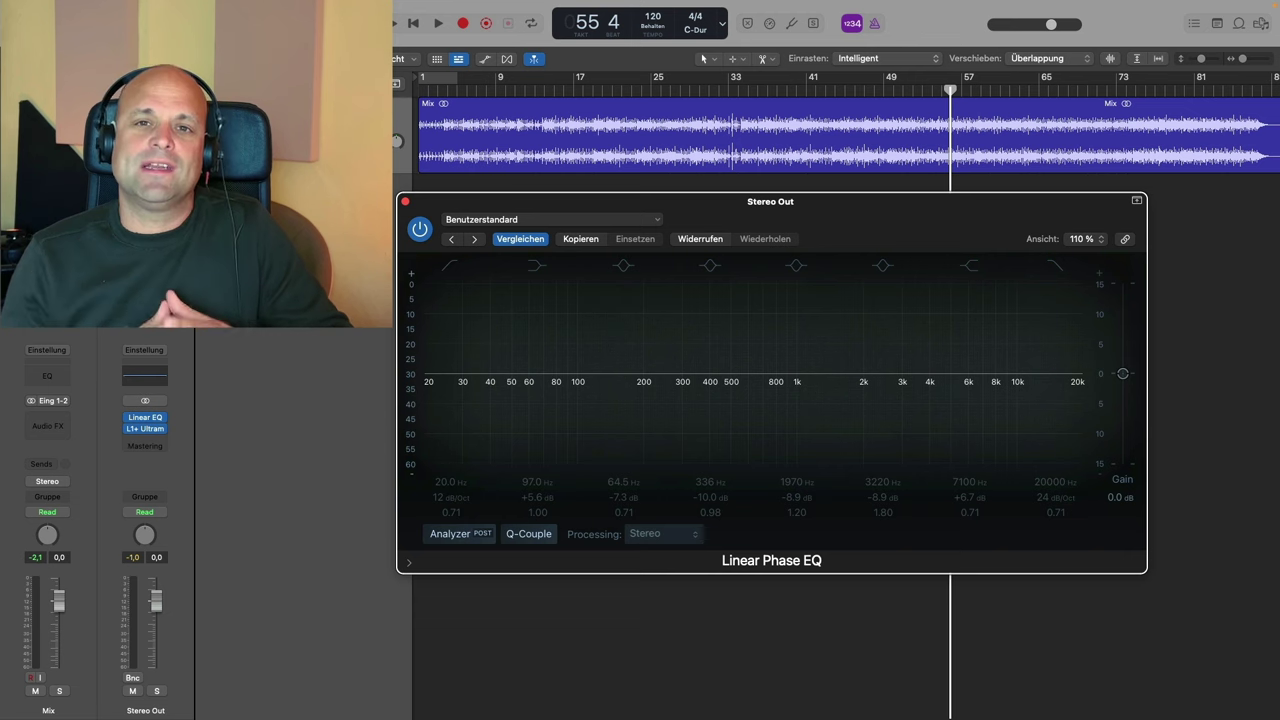
Step: Play the mix with the high shelf enabled at 7100 Hz and +6.7 dB, and pull the shelf down into a strong cut
key("space")
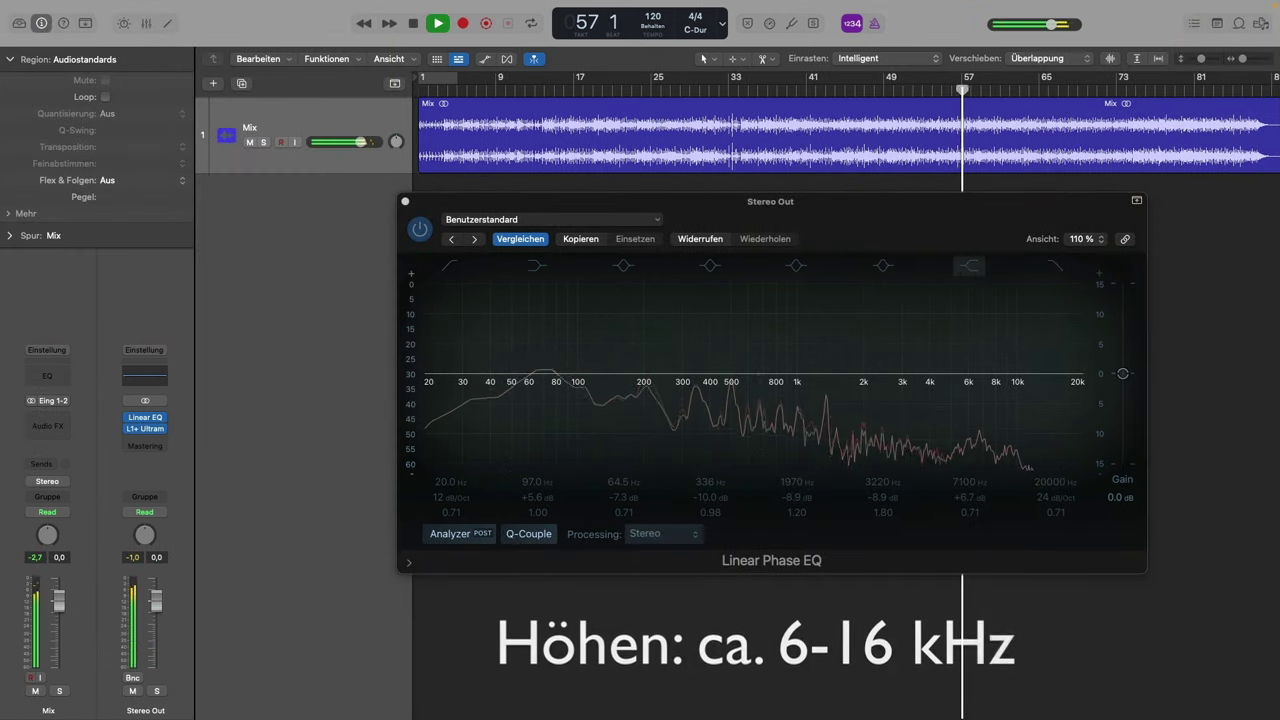
left_click(969, 267)
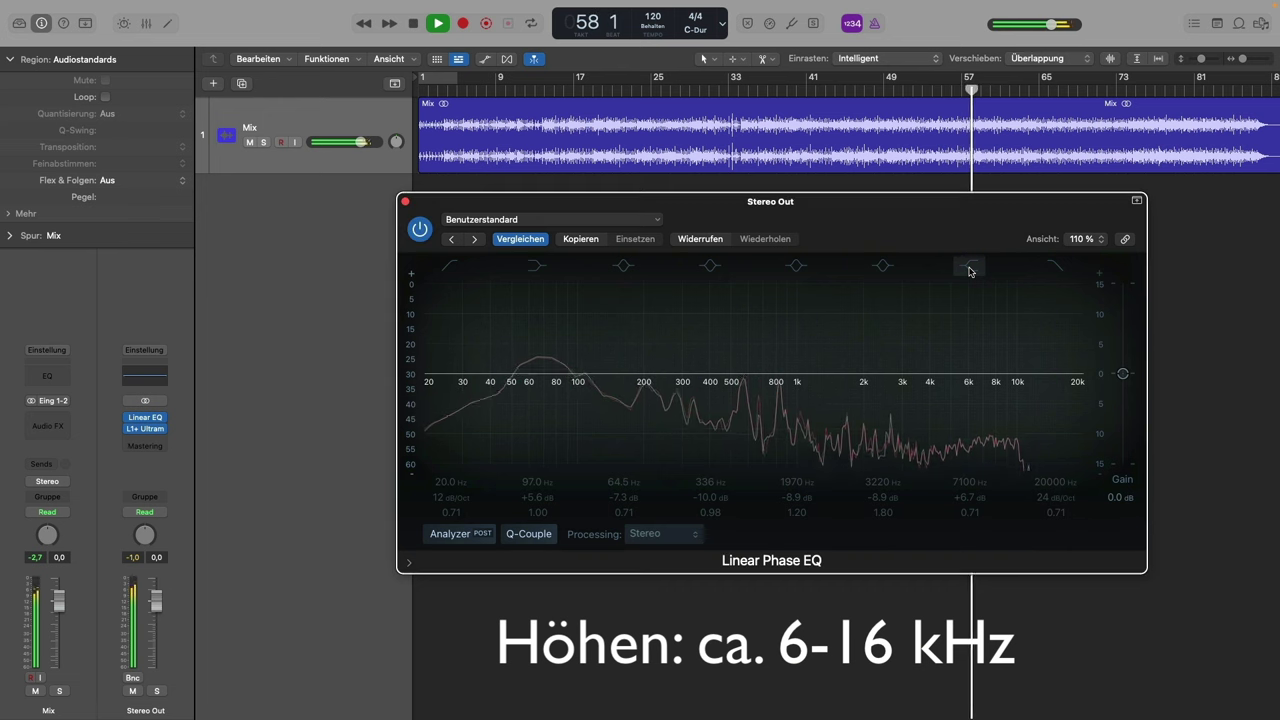
left_click(969, 267)
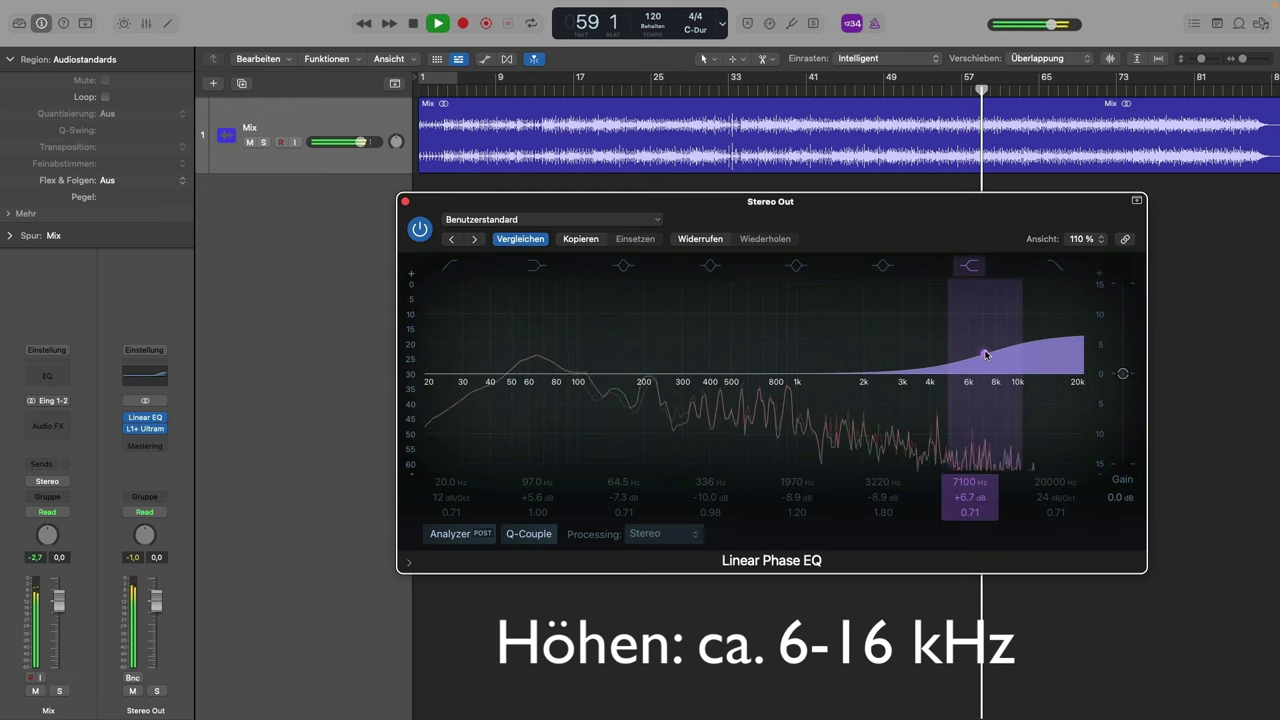
left_click_drag(986, 357, 966, 467)
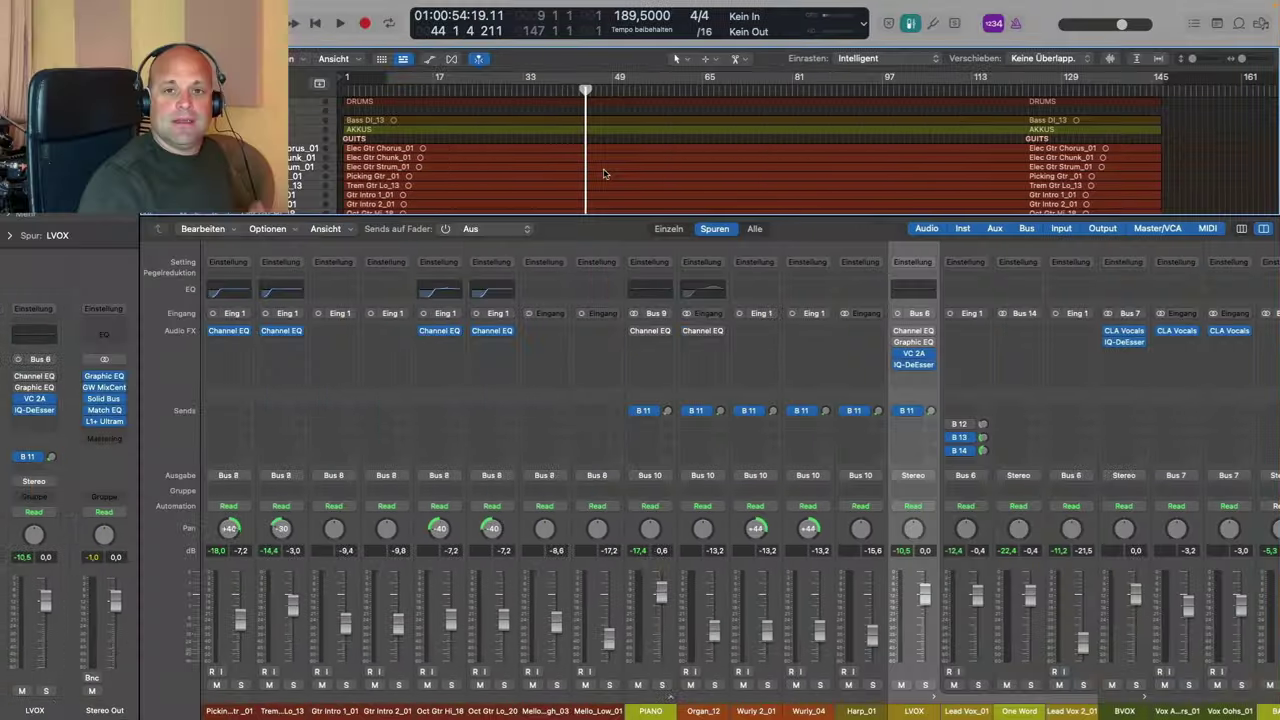
Step: Play the song from about bar 44, lower the LVOX channel to -2.5 dB and solo it
key("space")
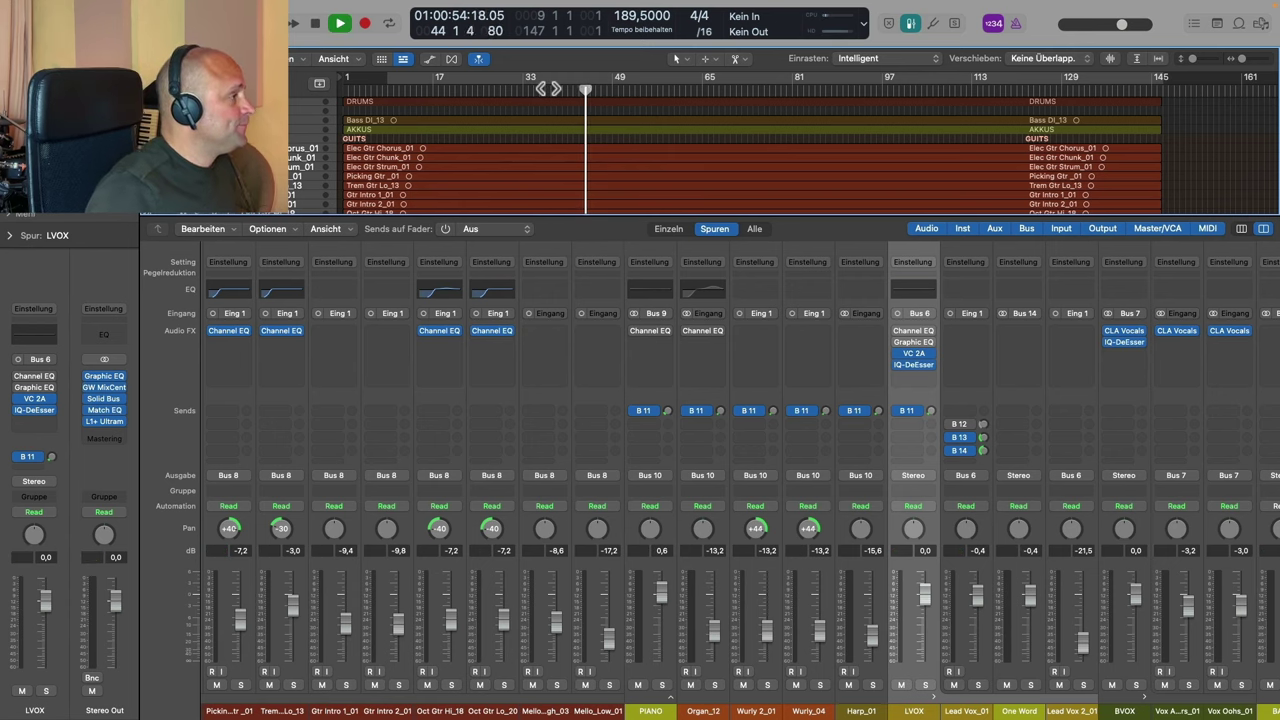
scroll(607, 645, "right", 5)
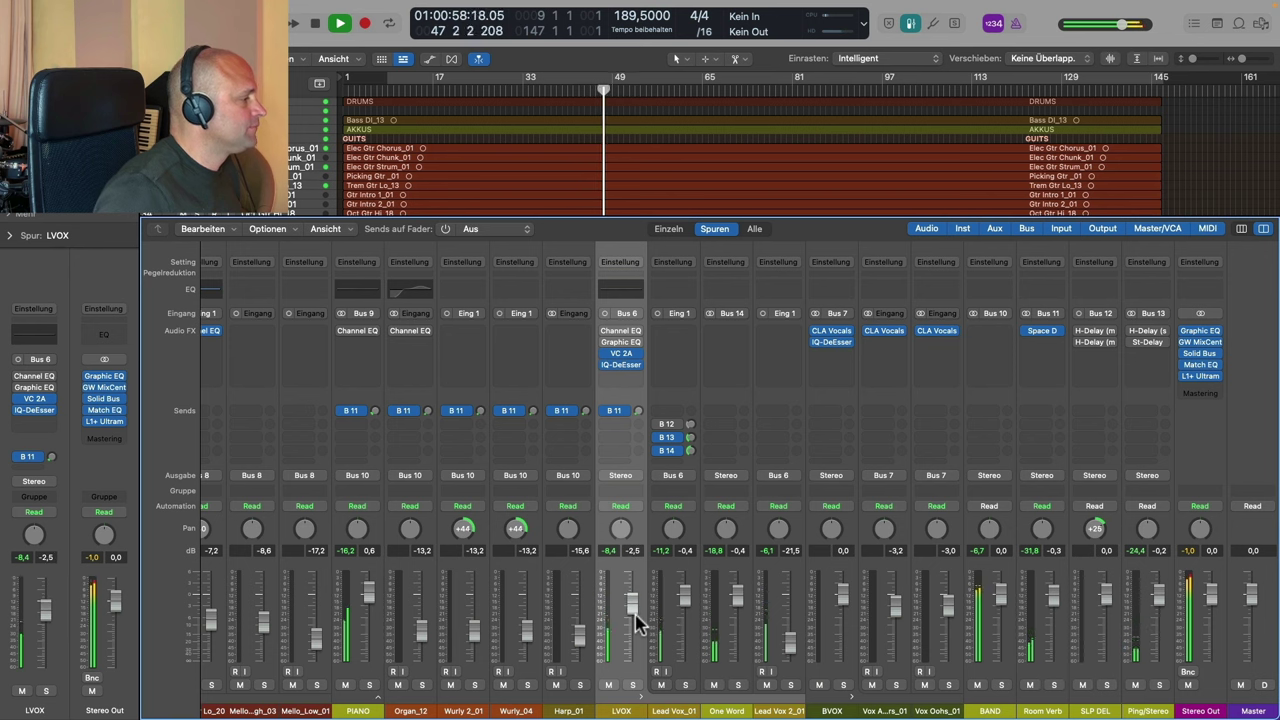
left_click(633, 686)
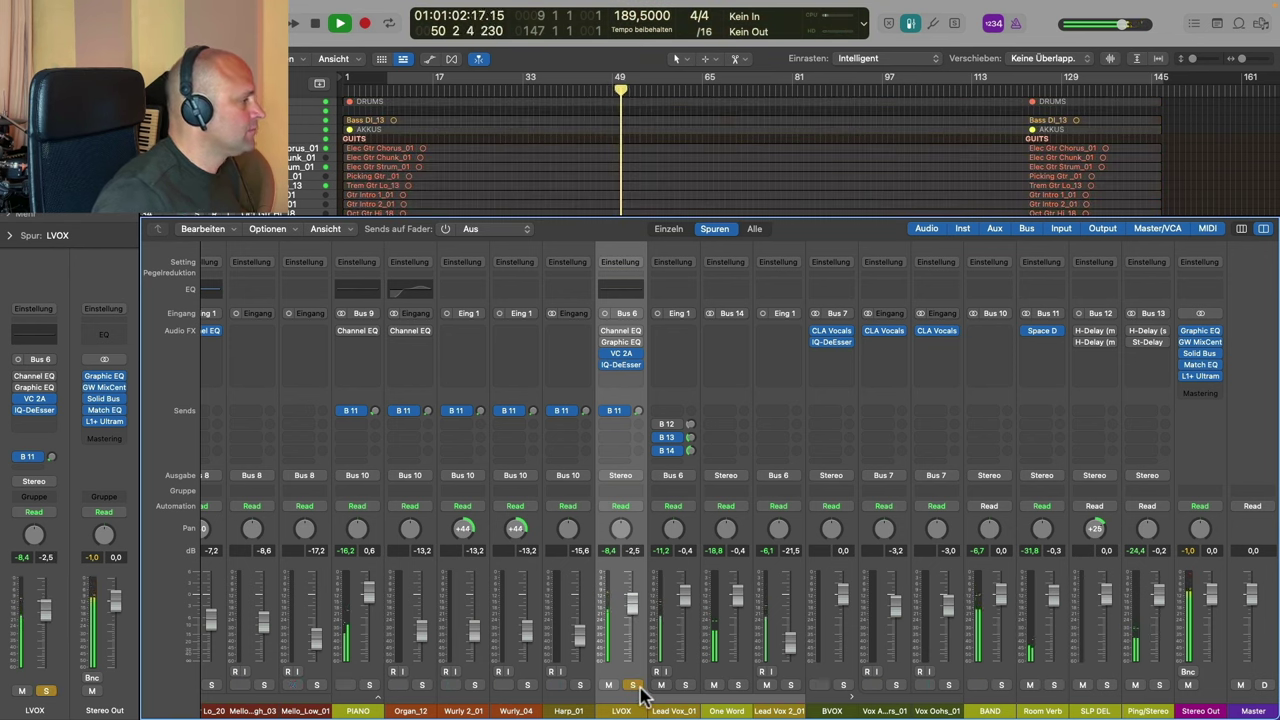
Step: Open the LVOX Channel EQ and switch it on with its low cut enabled at 97.5 Hz
left_click(625, 291)
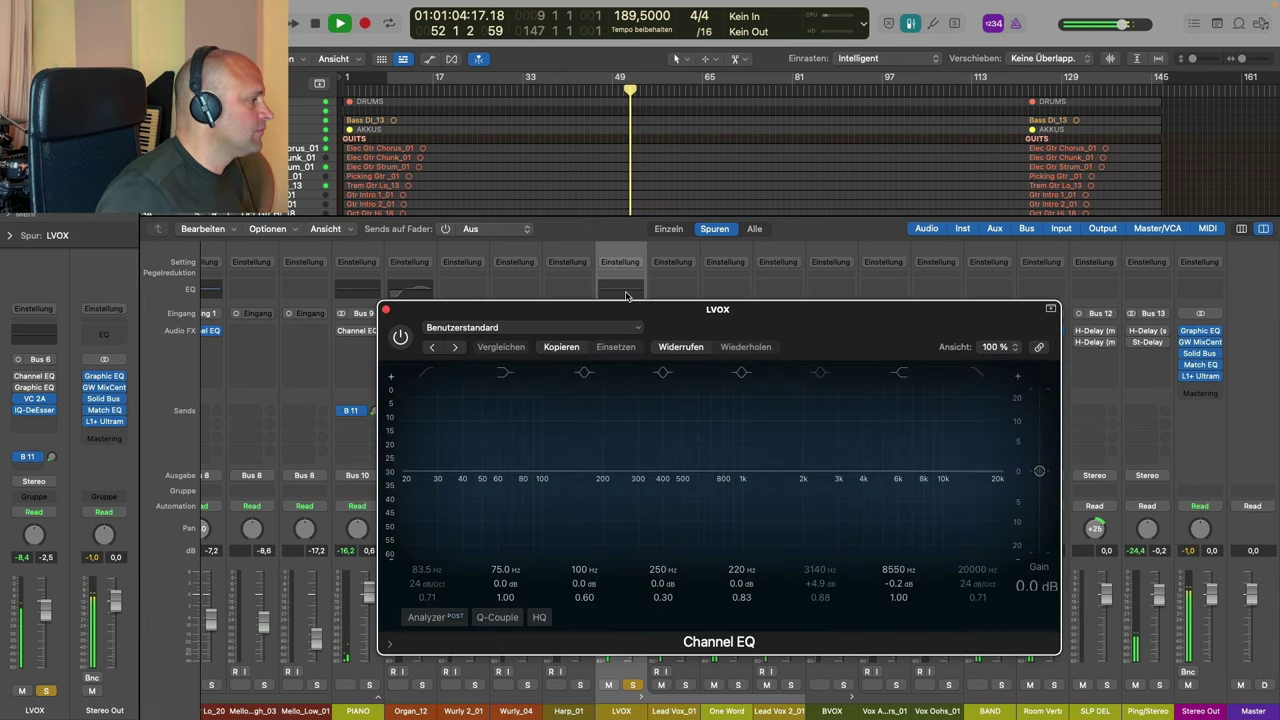
left_click_drag(716, 312, 696, 209)
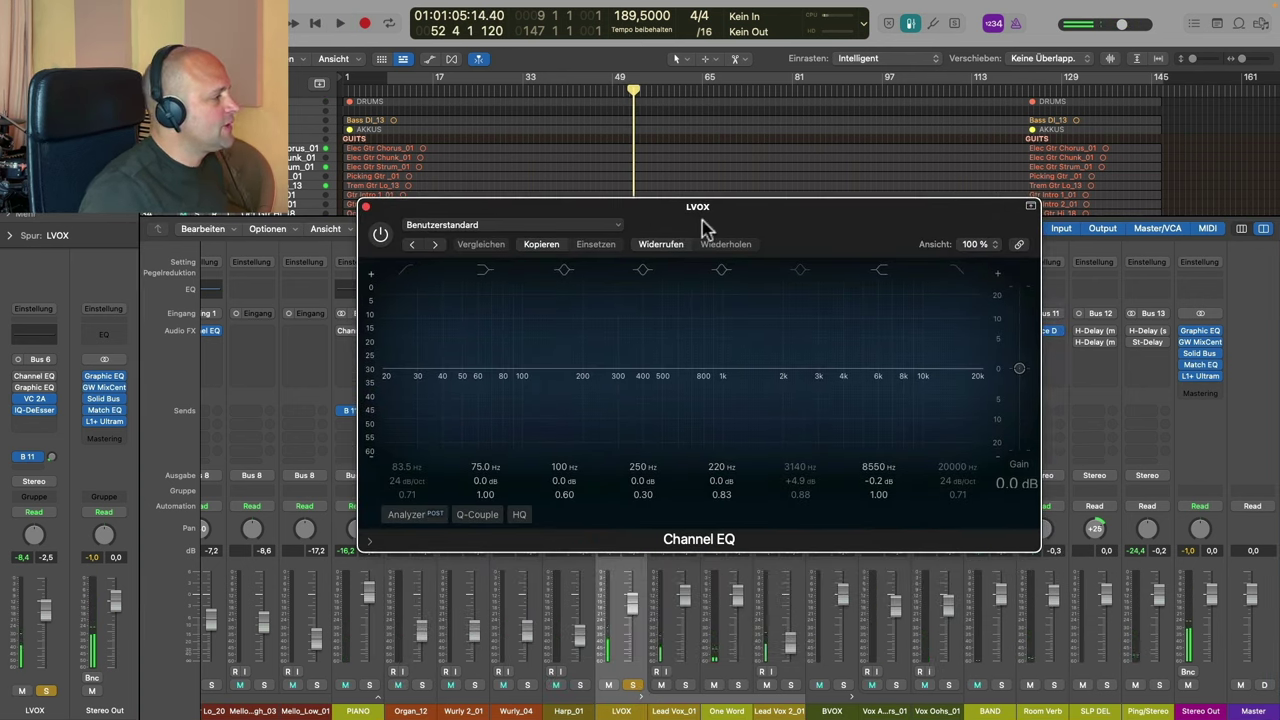
left_click(409, 271)
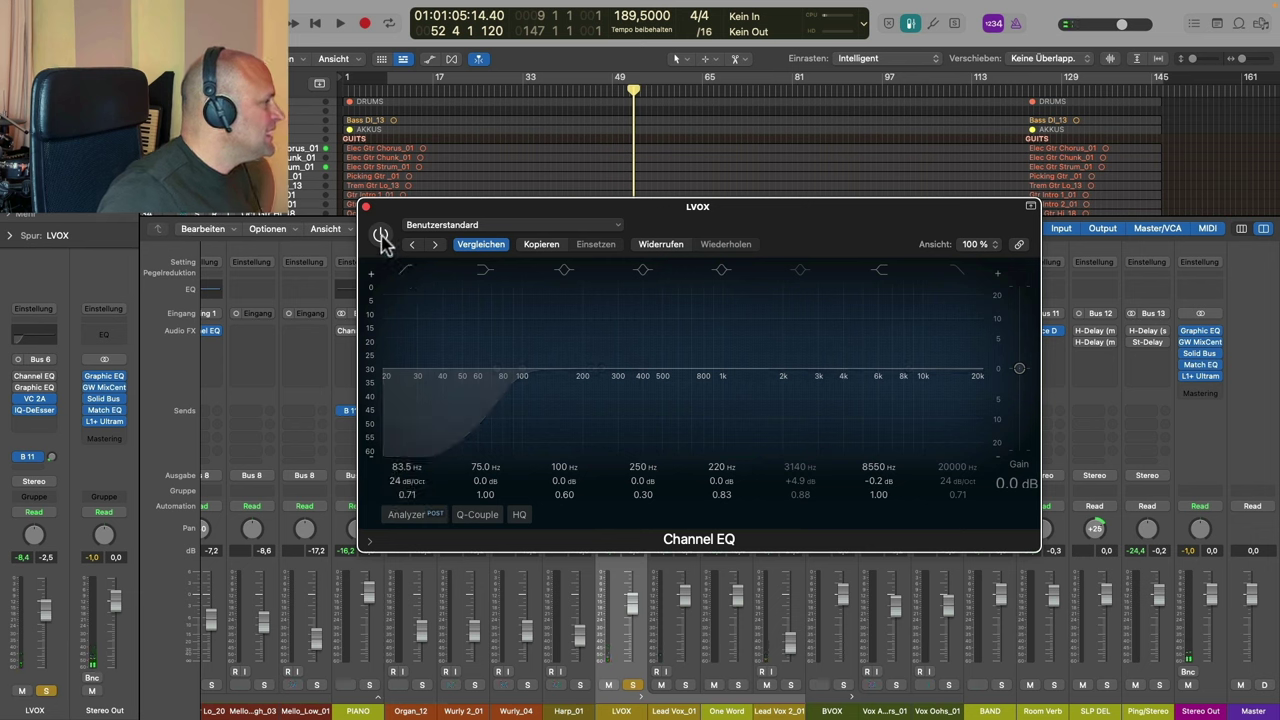
left_click(380, 234)
Step: Boost the lead vocal's high shelf to +7.0 dB at 7950 Hz while auditioning the soloed vocal
left_click_drag(909, 371, 903, 370)
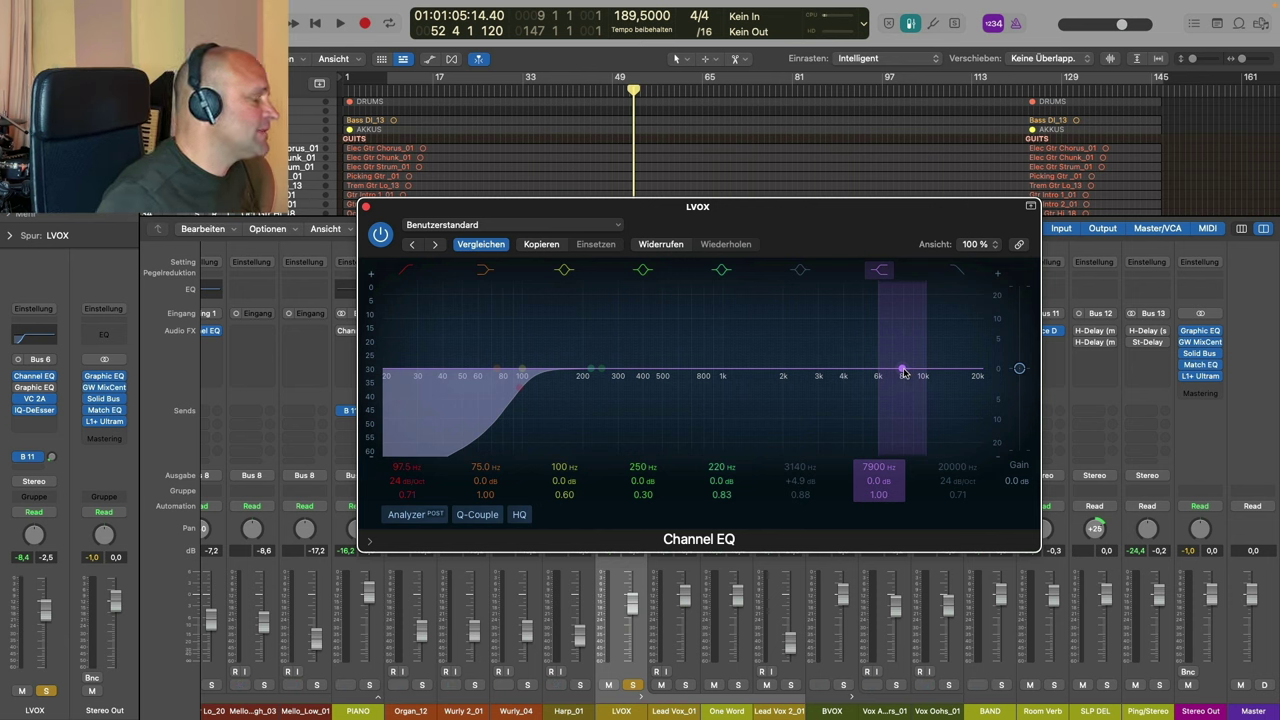
key("space")
mouse_move(909, 371)
left_mouse_down()
mouse_move(909, 343)
mouse_move(900, 352)
left_mouse_up()
key("space")
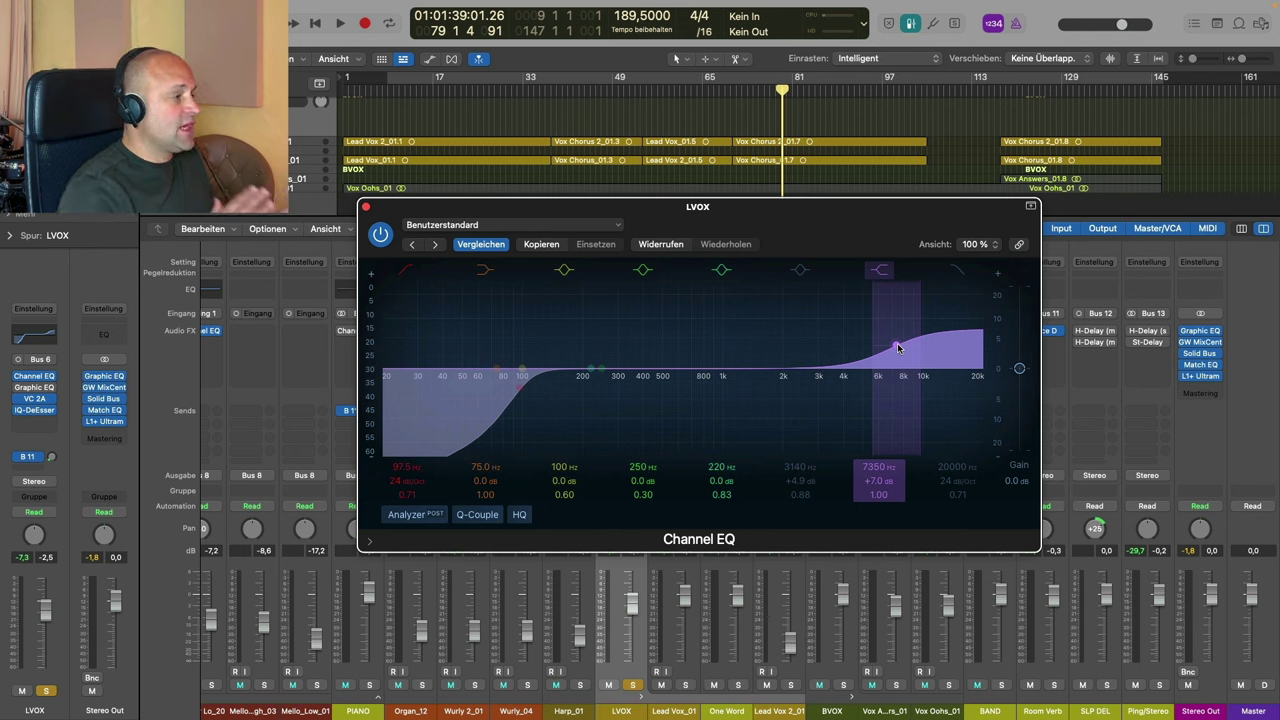
left_click_drag(898, 348, 902, 348)
Step: Enable the lead vocal's presence bell and shape it to +4.2 dB at 2980 Hz with Q 1.10 during playback
left_click(821, 341)
key("space")
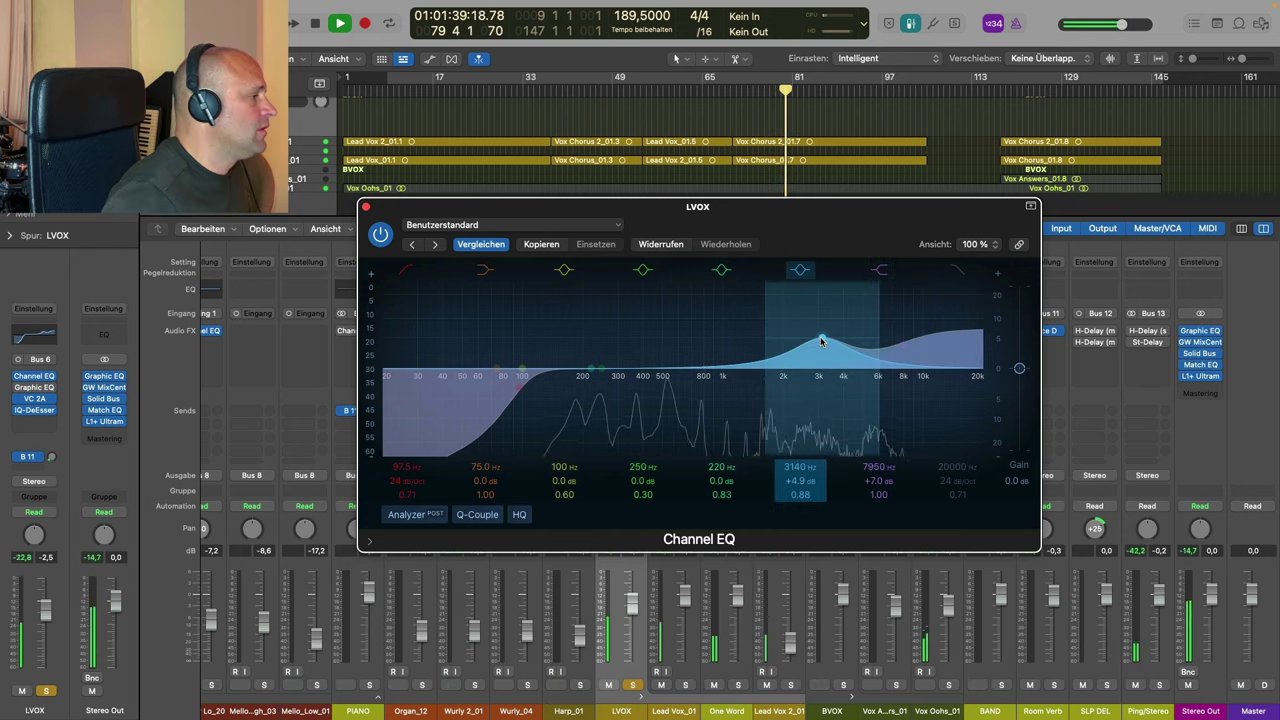
mouse_move(821, 341)
left_mouse_down()
mouse_move(820, 388)
mouse_move(818, 348)
left_mouse_up()
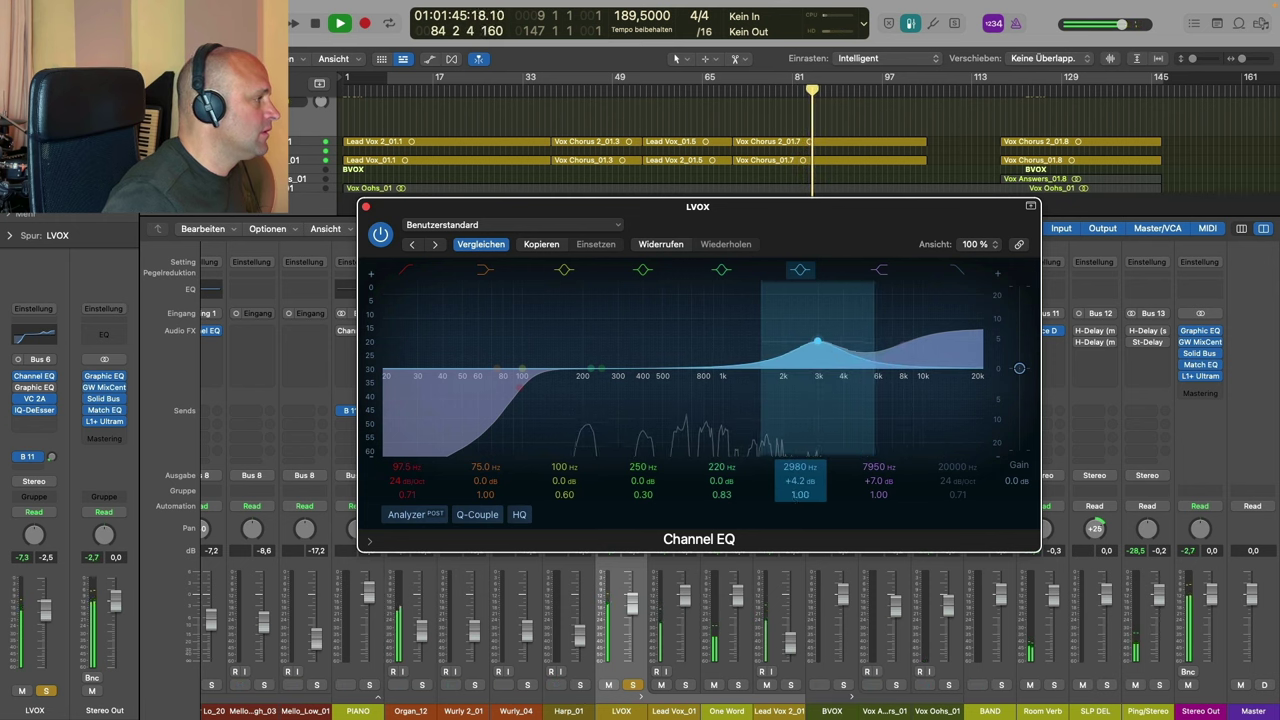
Step: Unsolo LVOX, compare its Channel EQ bypassed in the full mix, and set the LVOX fader to -1.5 dB
left_click(632, 685)
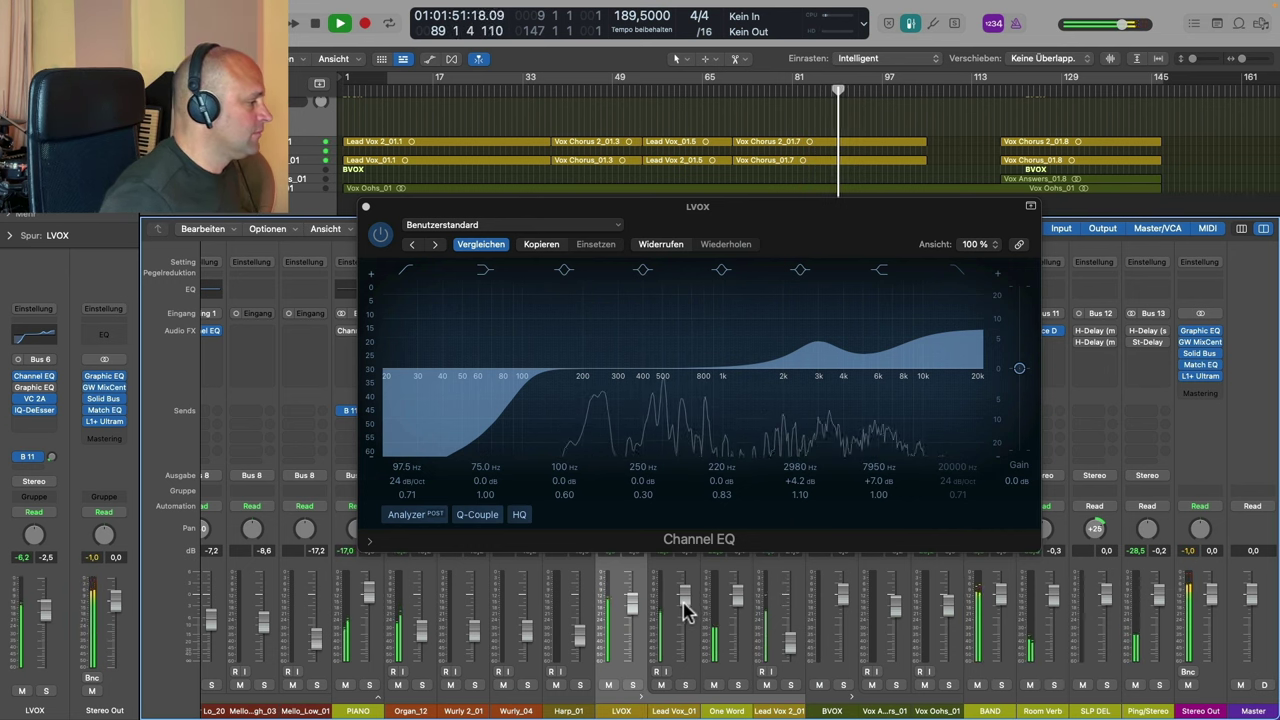
left_click(380, 234)
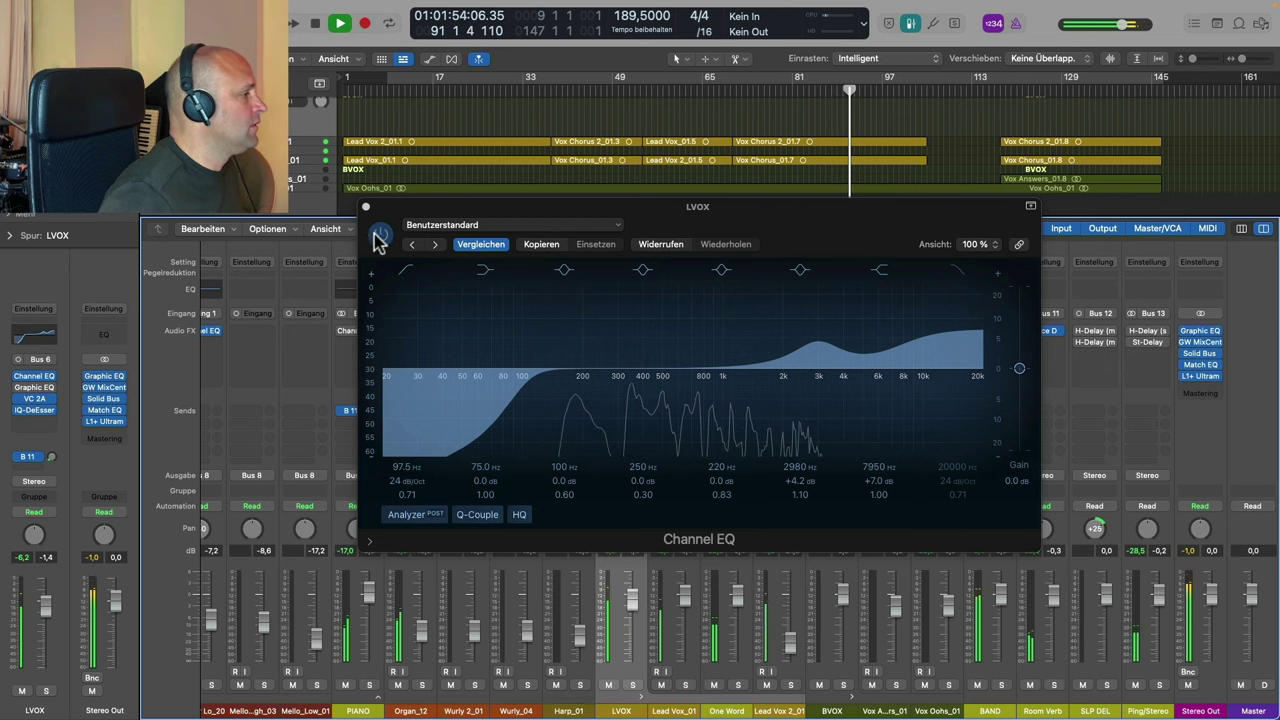
left_click(636, 606)
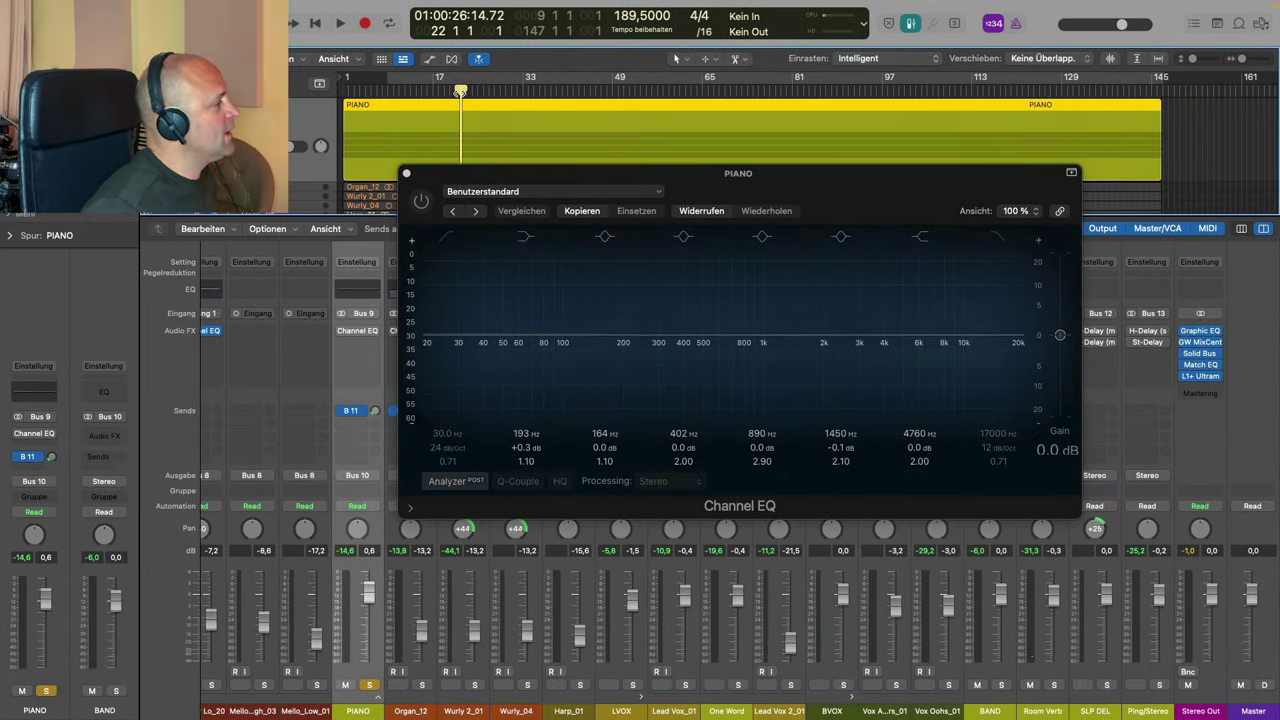
Step: Play the soloed PIANO channel and raise its fader to 6.0 dB
key("space")
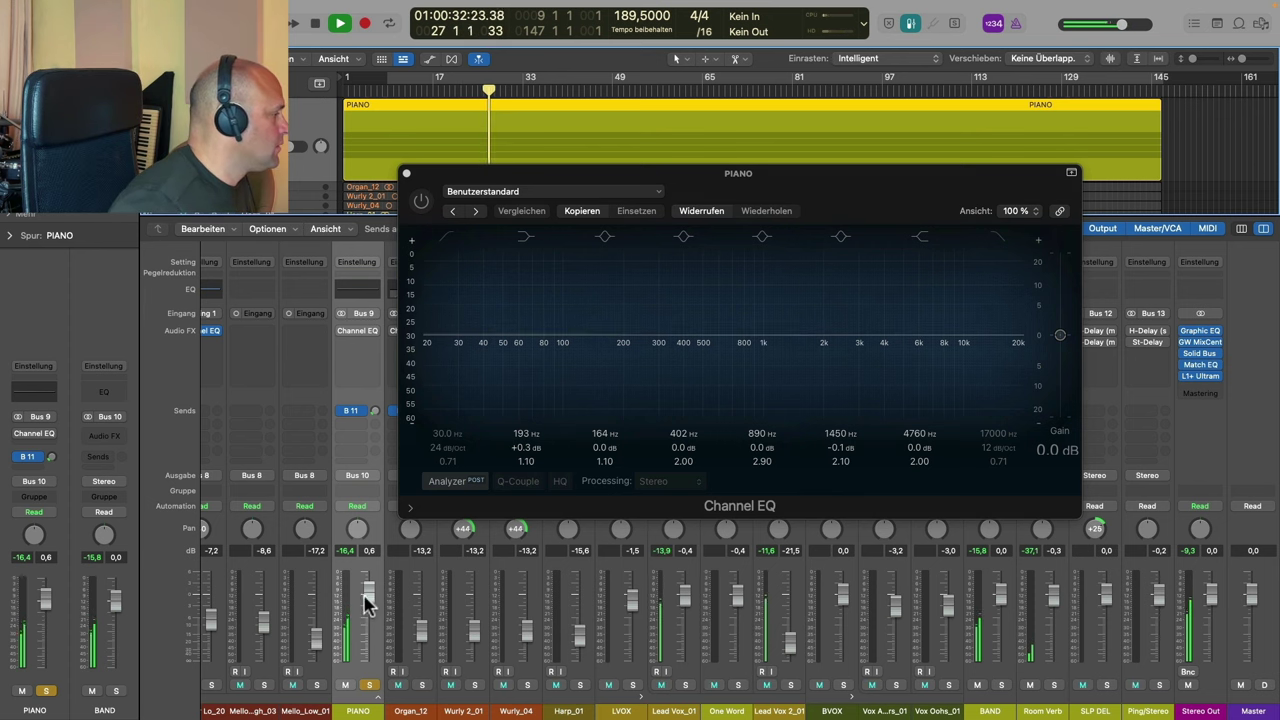
left_click_drag(365, 600, 368, 556)
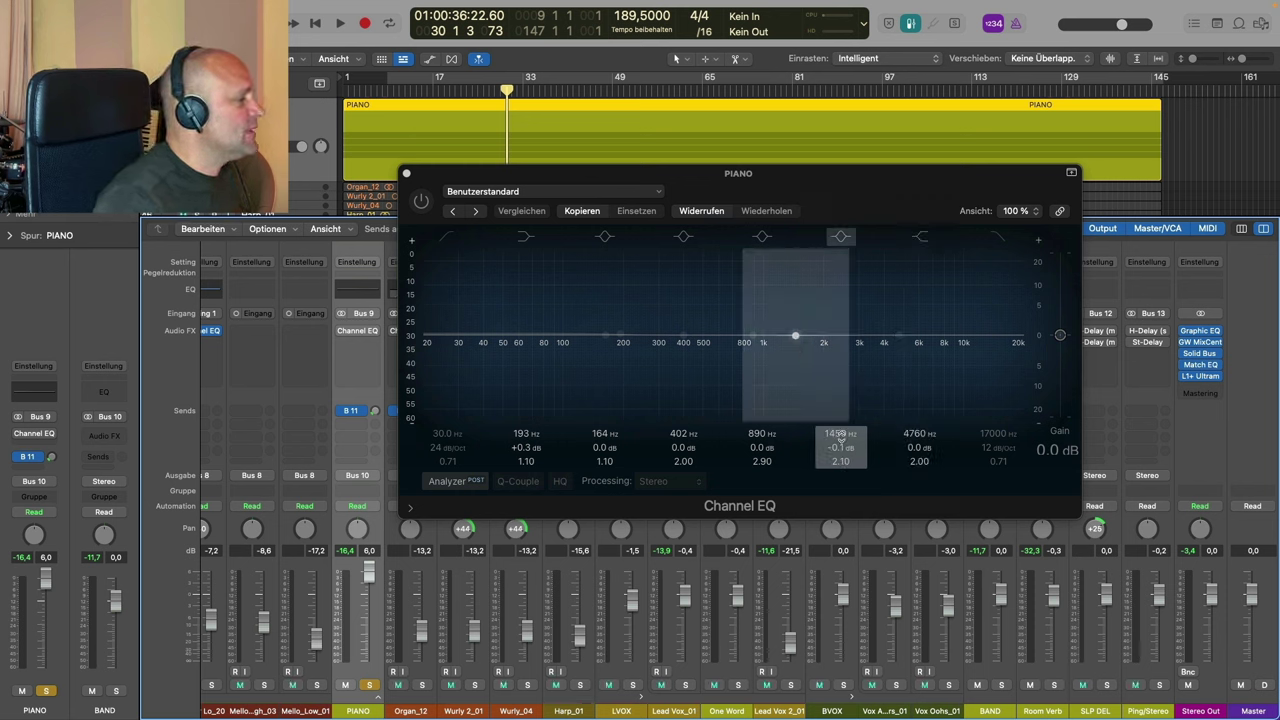
Step: Activate the PIANO Channel EQ and boost its upper-mid bell to +5.6 dB at 1350 Hz during playback
key("space")
left_click_drag(796, 335, 795, 316)
left_click_drag(795, 316, 791, 296)
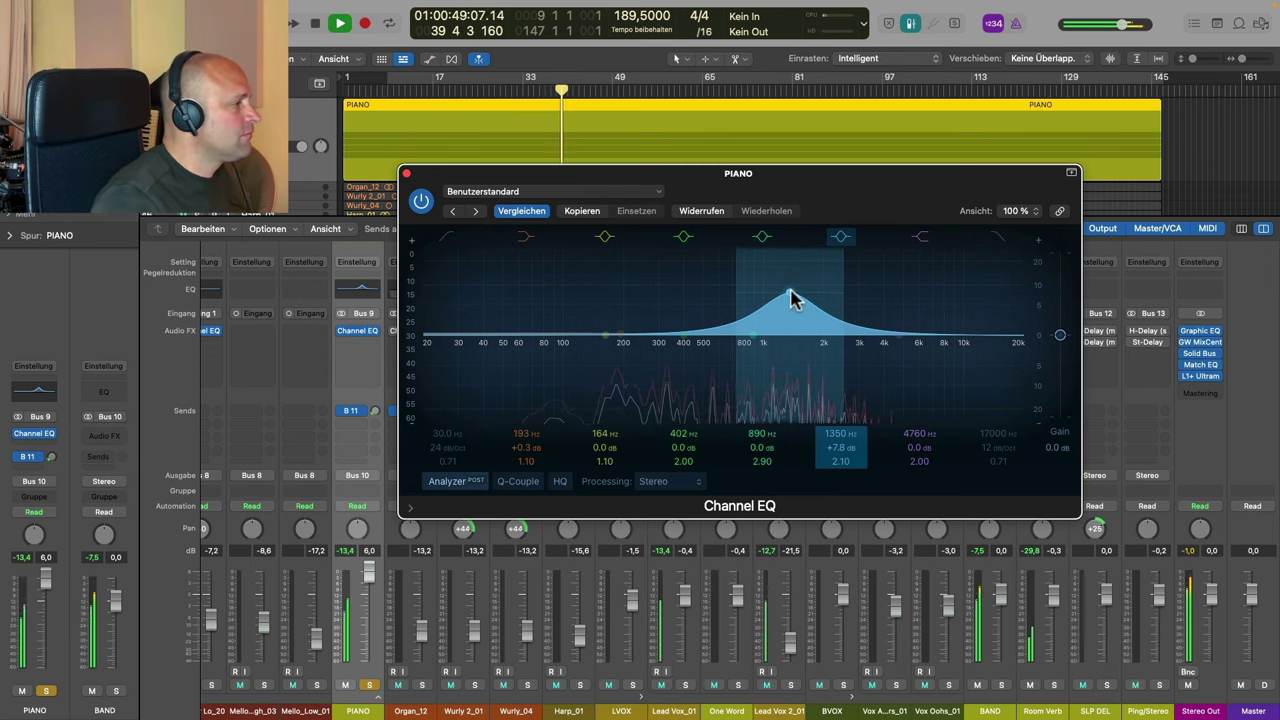
left_click_drag(792, 300, 791, 306)
key("space")
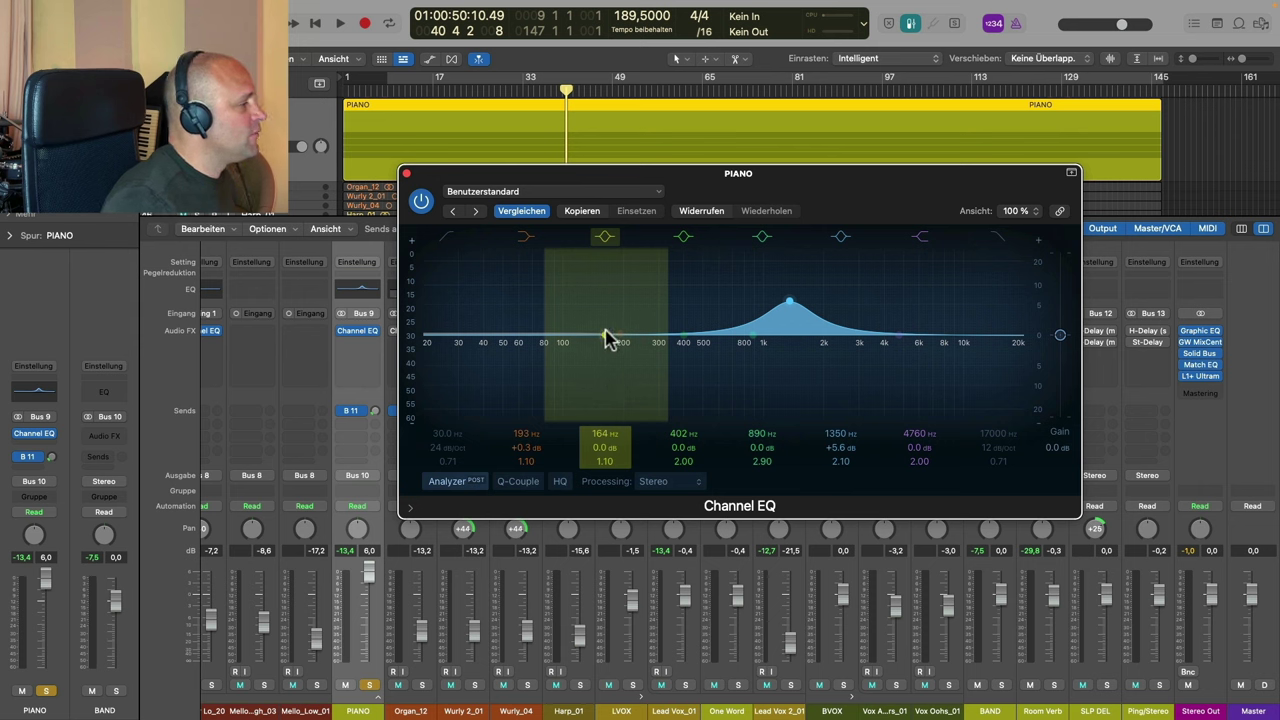
Step: Boost the piano's 164 Hz bell to +4.9 dB, moving it to 210 Hz with Q 1.60 during playback
key("space")
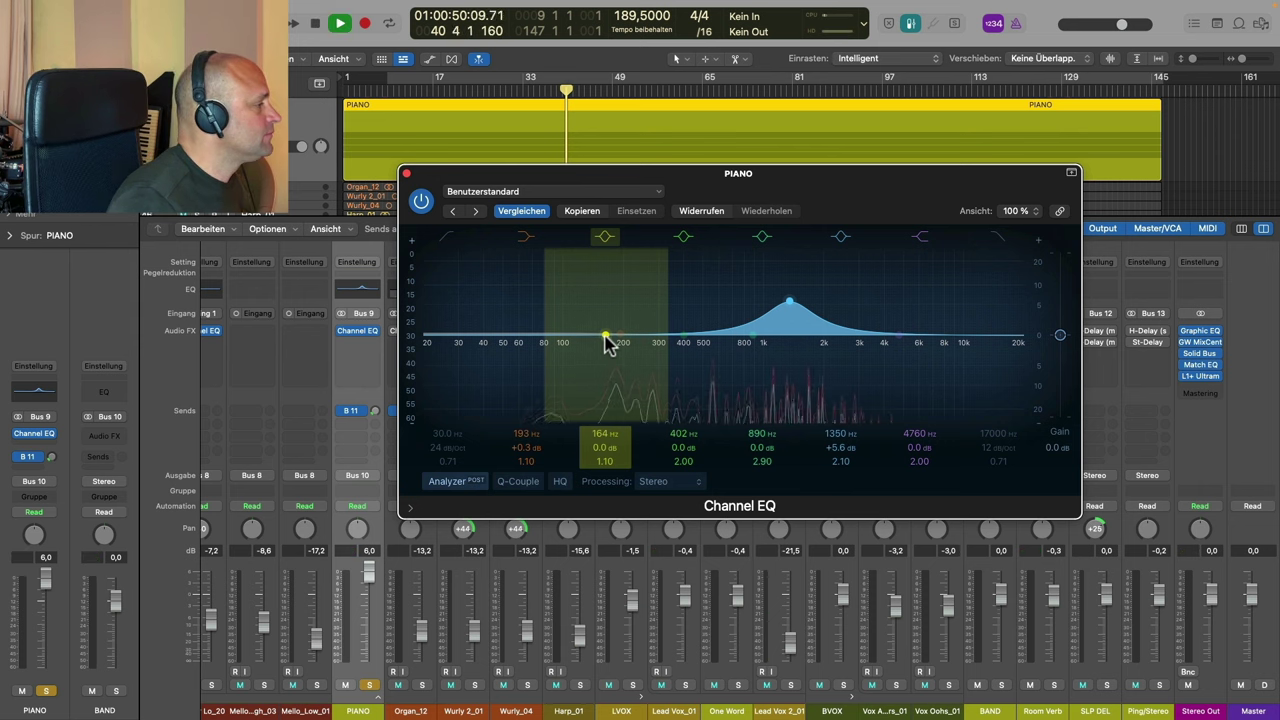
mouse_move(604, 335)
left_mouse_down()
mouse_move(629, 323)
mouse_move(612, 280)
mouse_move(629, 306)
mouse_move(594, 357)
left_mouse_up()
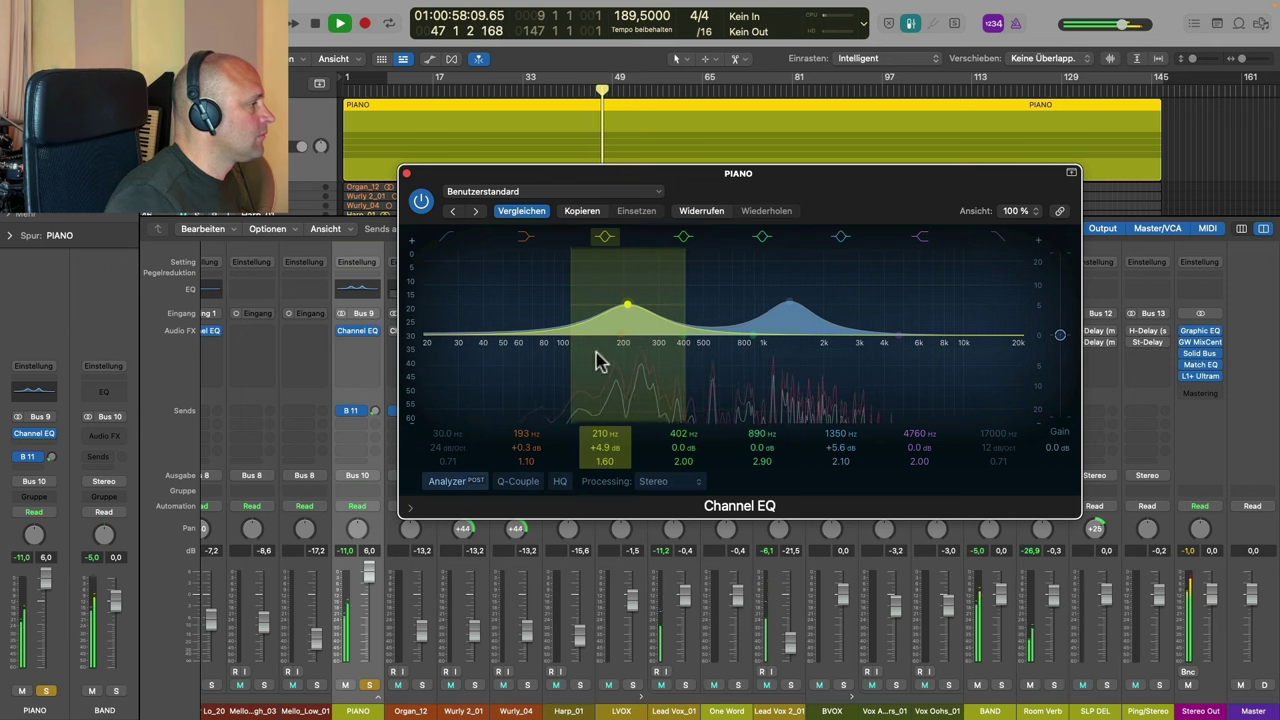
Step: Compare the piano with its EQ bypassed and active, then unsolo it and fine-tune the 210 Hz boost in the mix
left_click(422, 202)
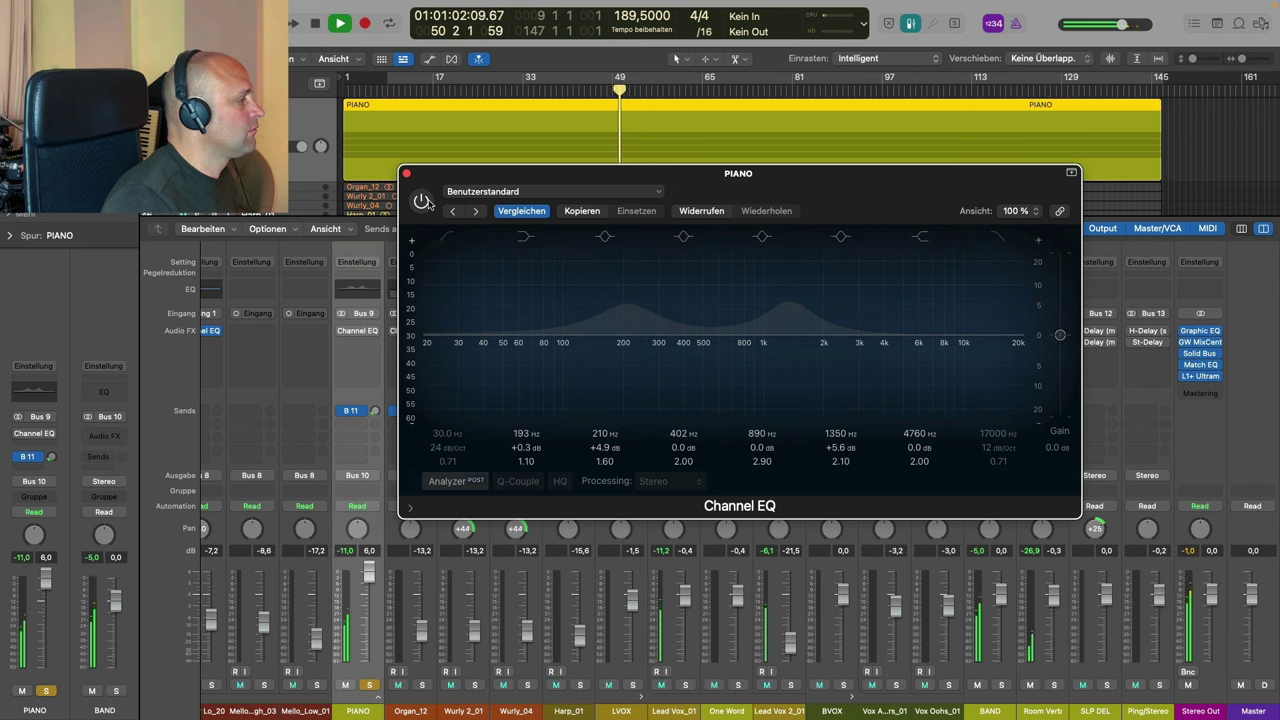
left_click(422, 202)
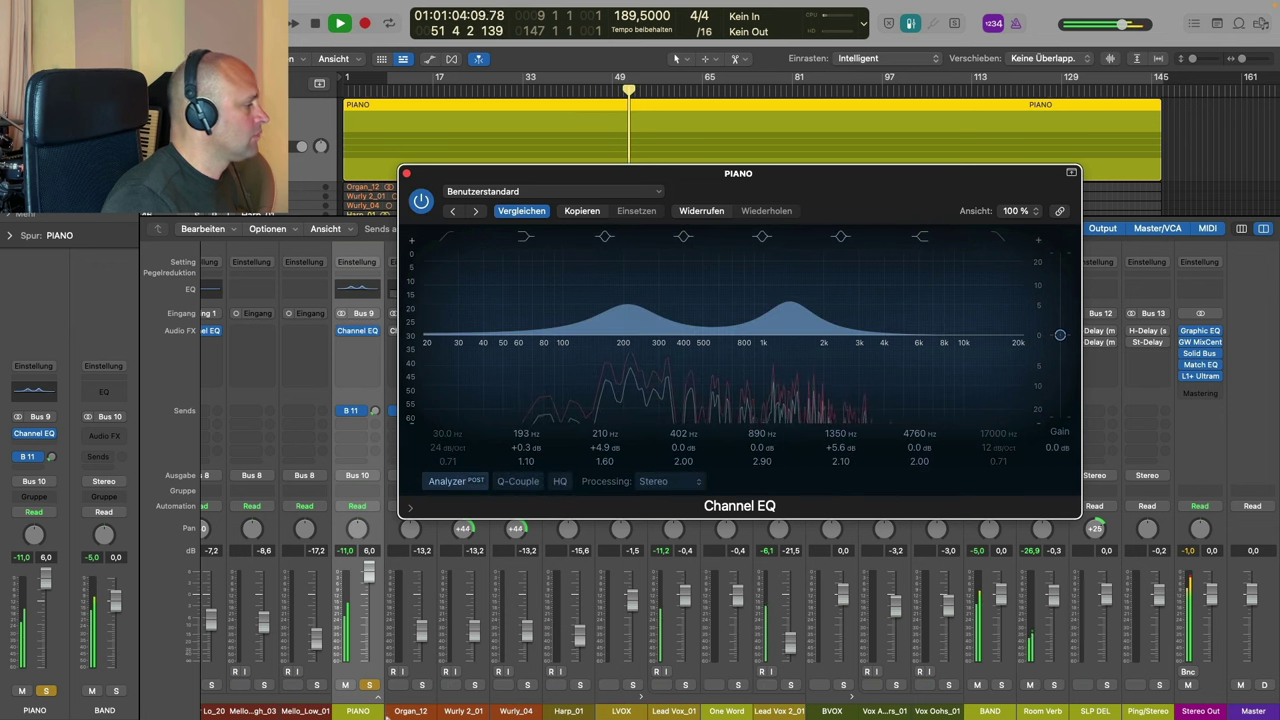
left_click(370, 686)
left_click_drag(634, 309, 631, 314)
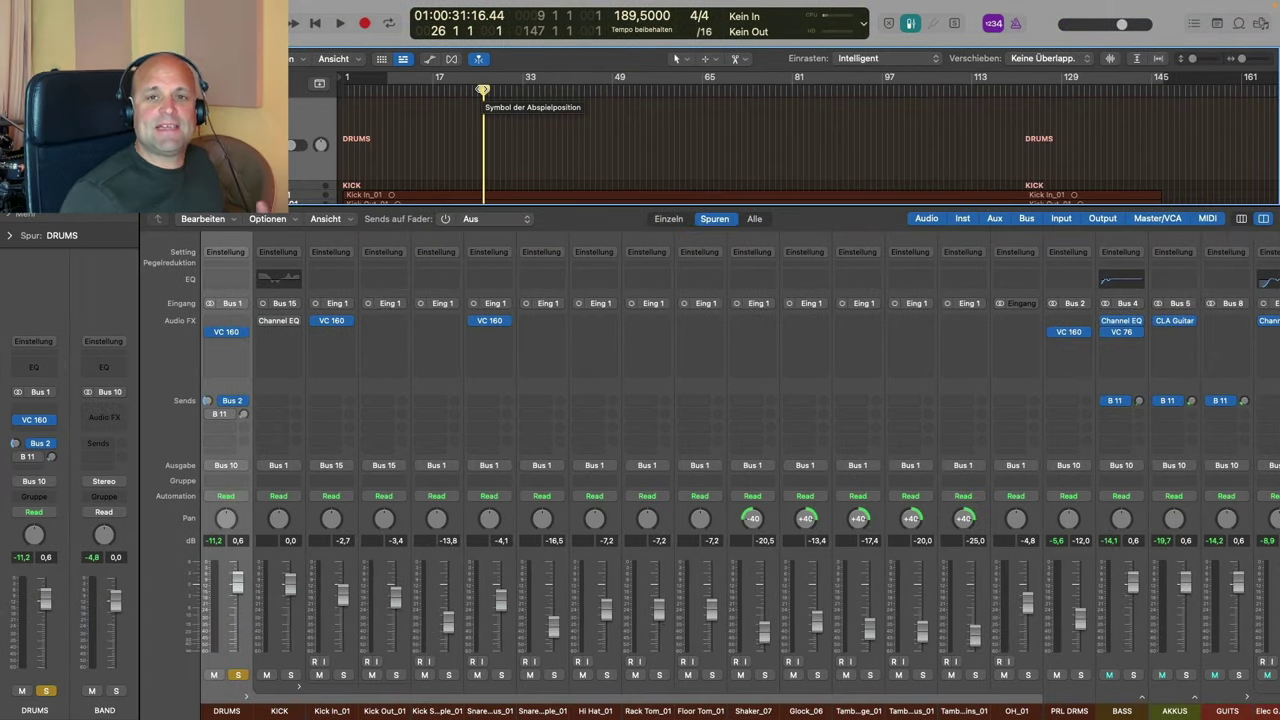
Step: Open the KICK Channel EQ, play the drums from about bar 22, and switch the solo from DRUMS to KICK
left_click(282, 282)
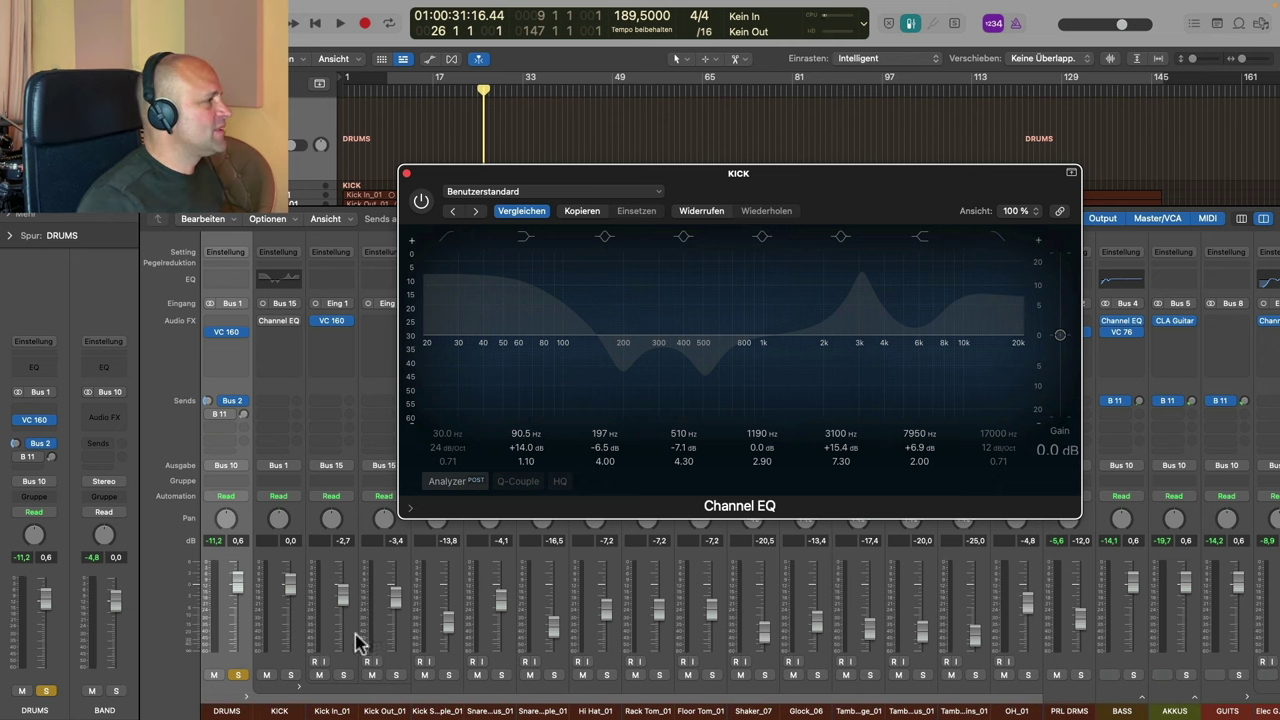
double_click(463, 97)
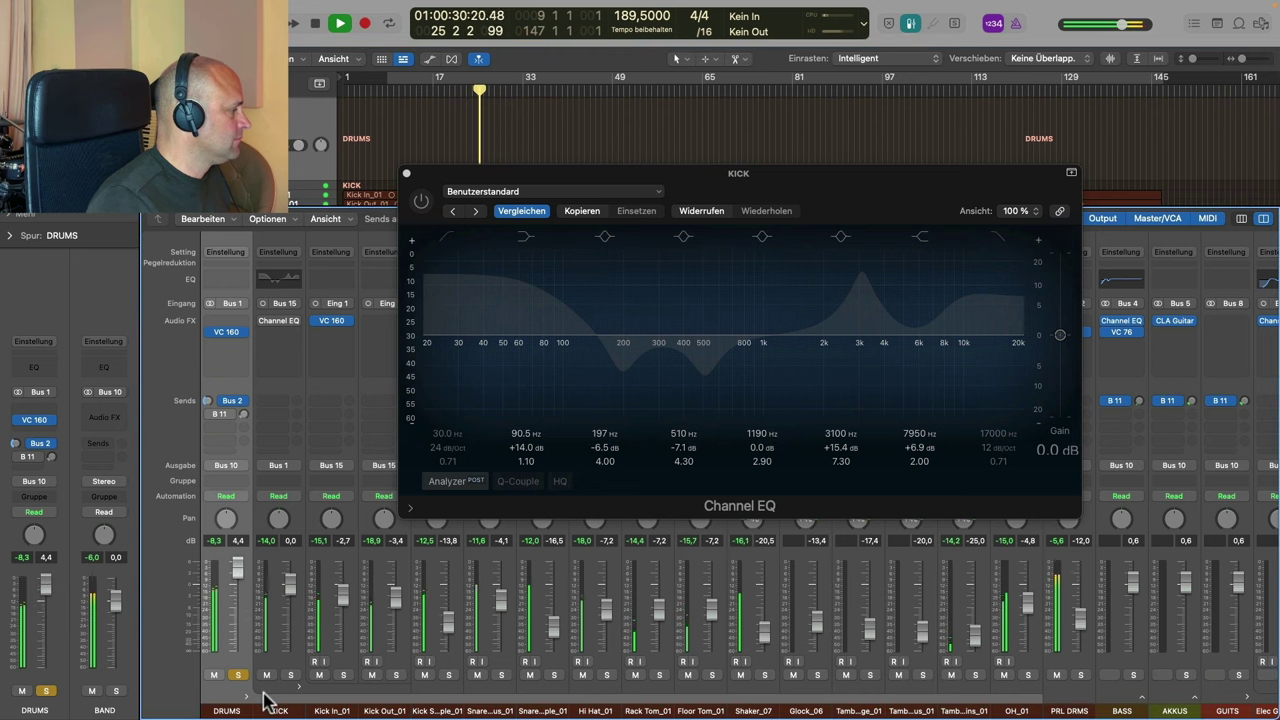
left_click(290, 676)
left_click(238, 676)
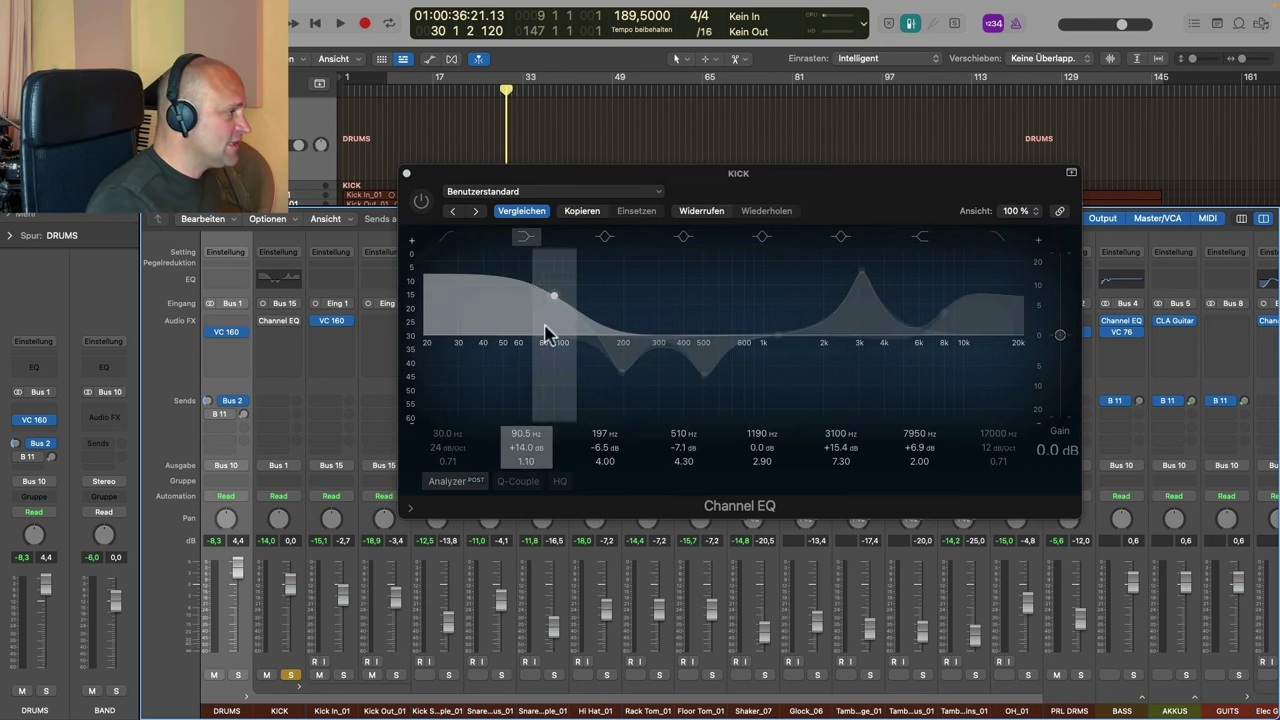
Step: Play the soloed kick from about bar 29, compare it with its Channel EQ bypassed and active, and leave the EQ on
key("space")
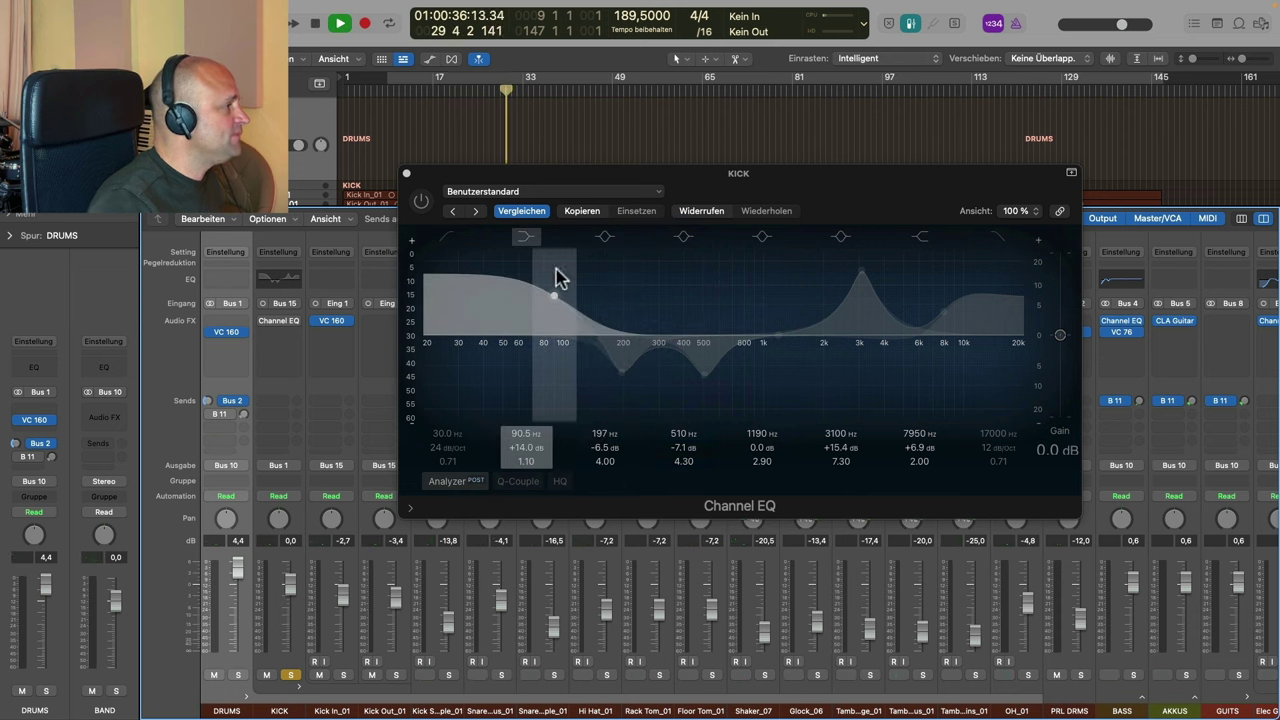
left_click(421, 201)
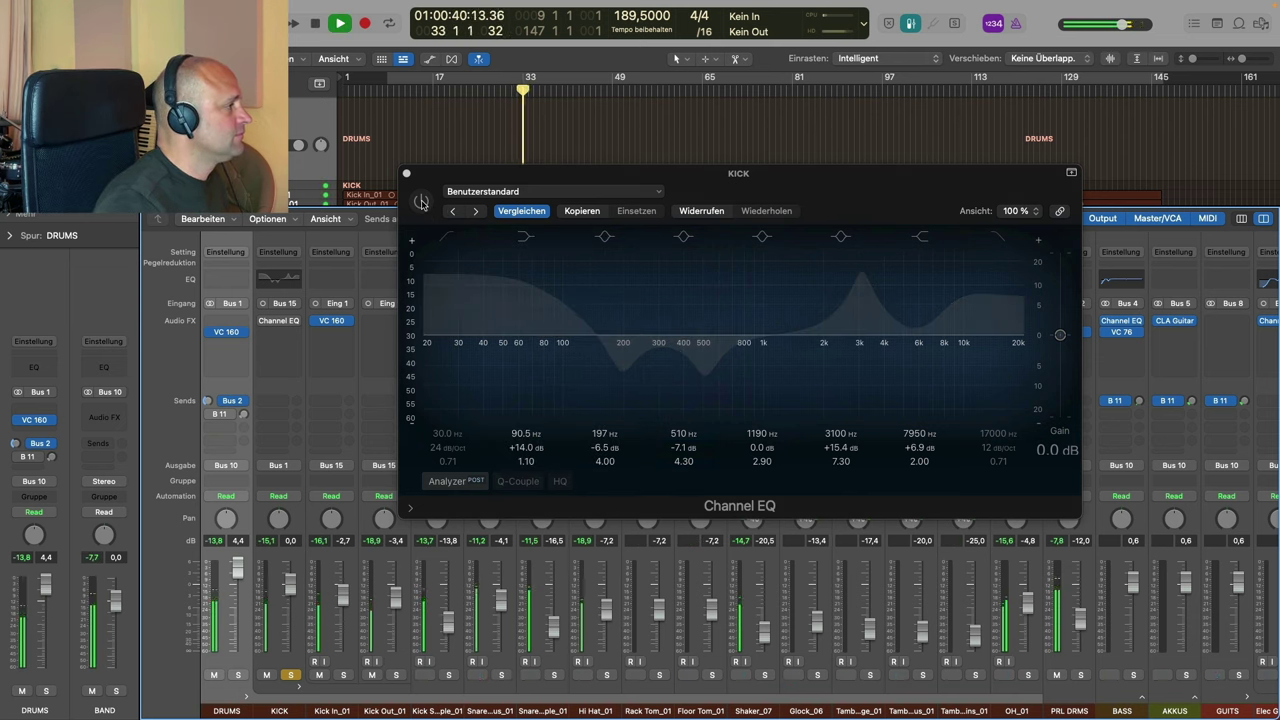
left_click(421, 201)
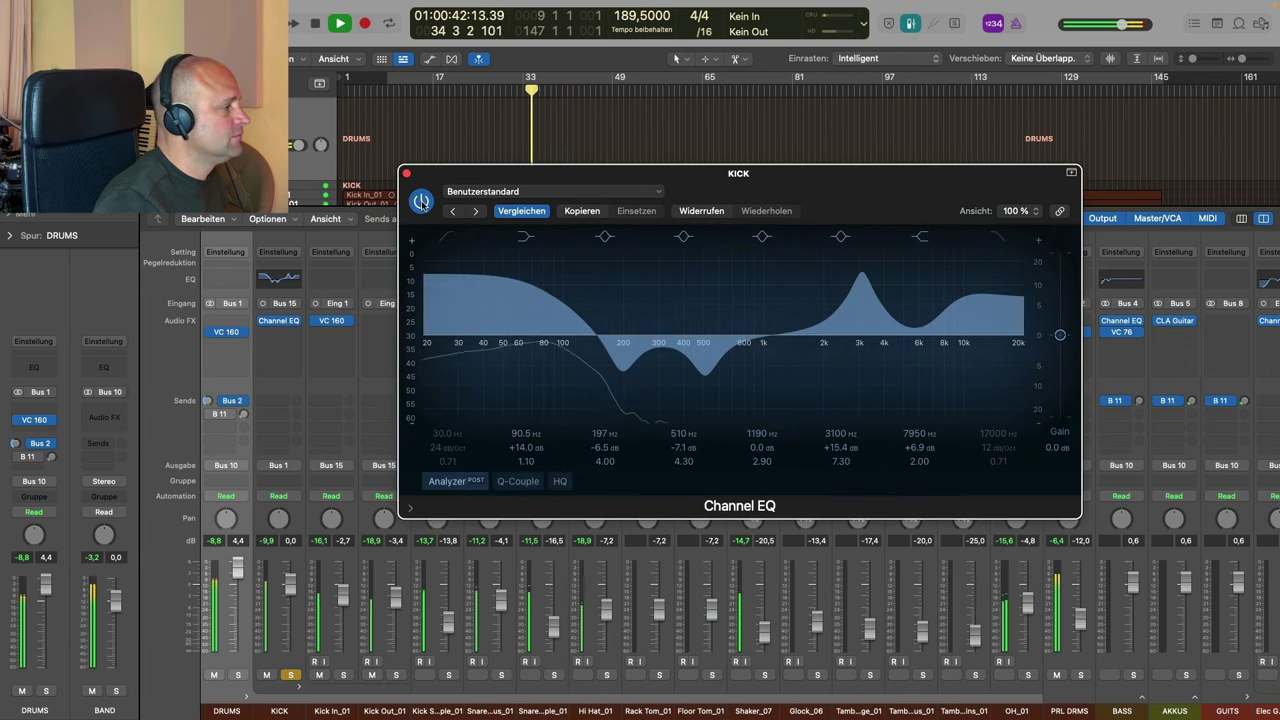
left_click(421, 201)
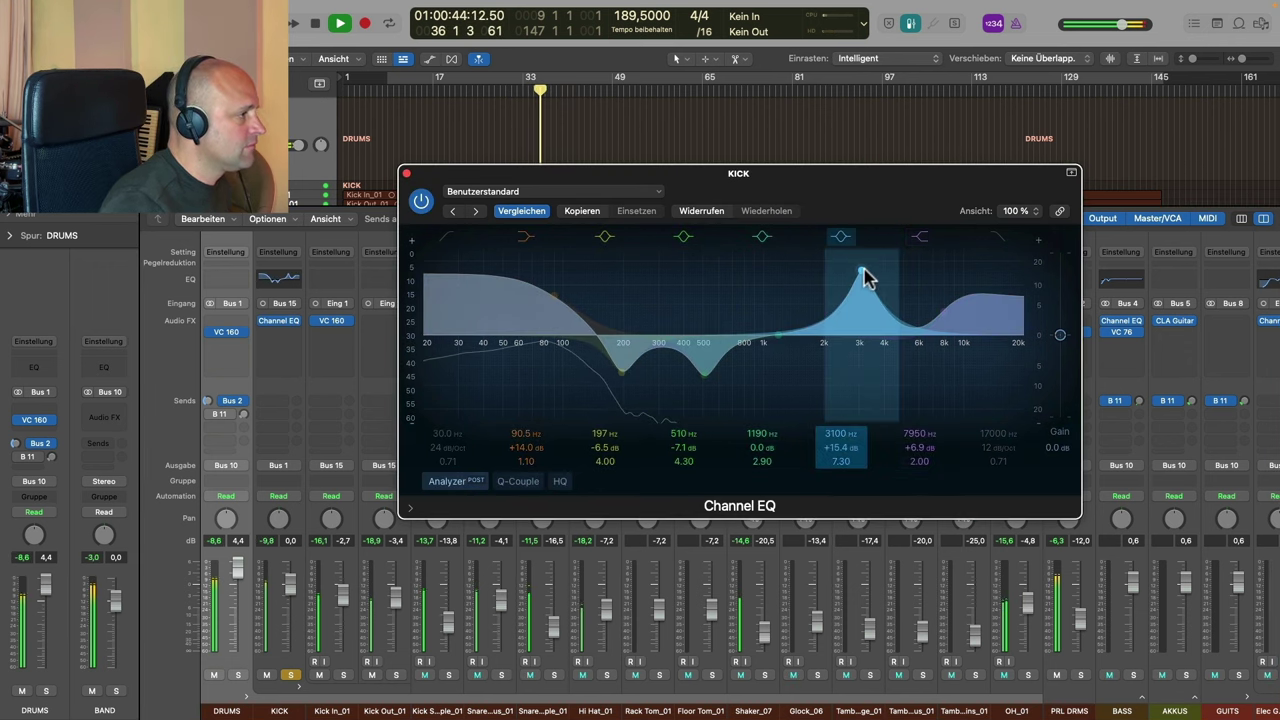
key("space")
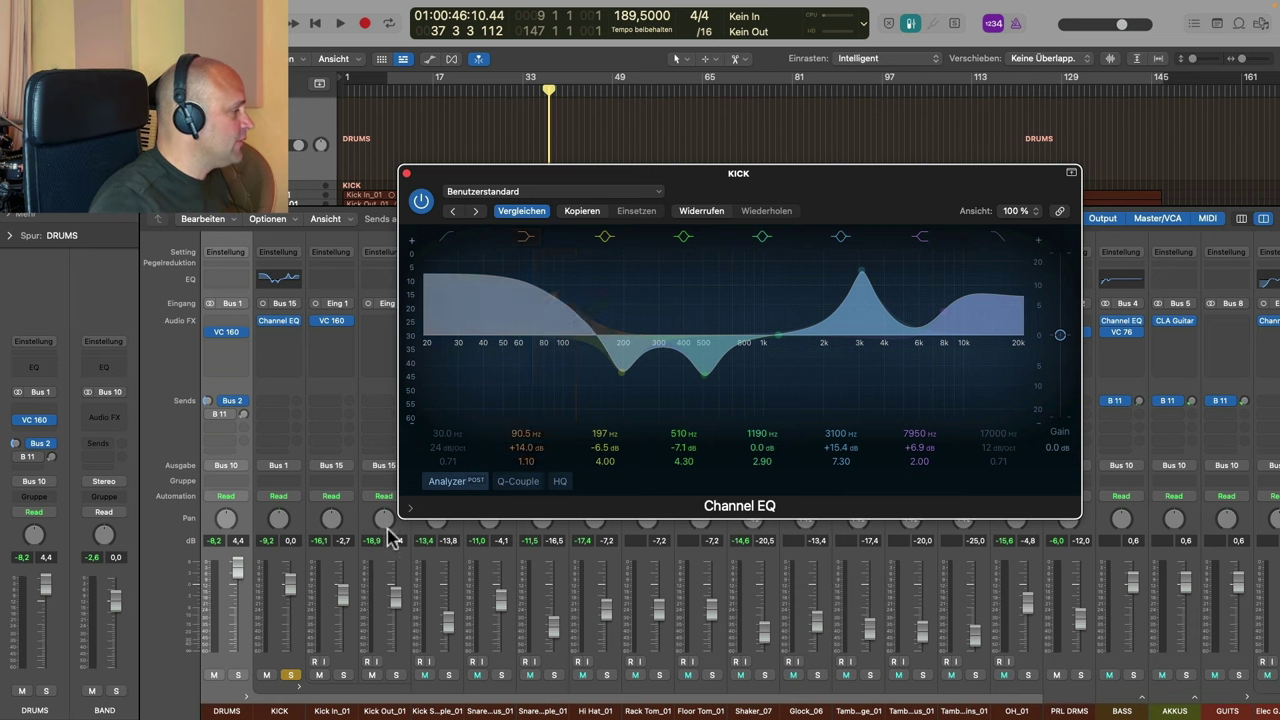
Step: Lower the DRUMS fader to 0.1 dB and switch the solo from KICK back to DRUMS
left_click(237, 572)
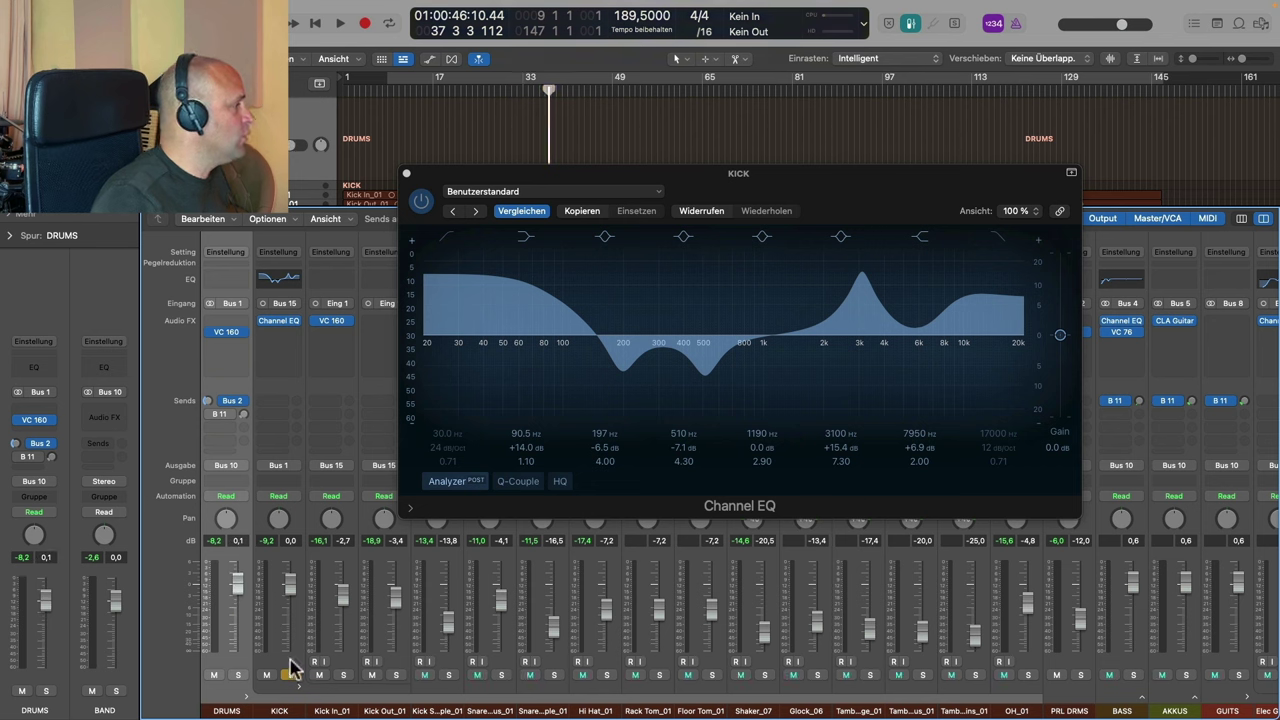
left_click(290, 668)
Step: Compare the drums with the kick's Channel EQ bypassed and active during playback, and raise the KICK fader to 0.7 dB
key("space")
left_click(421, 202)
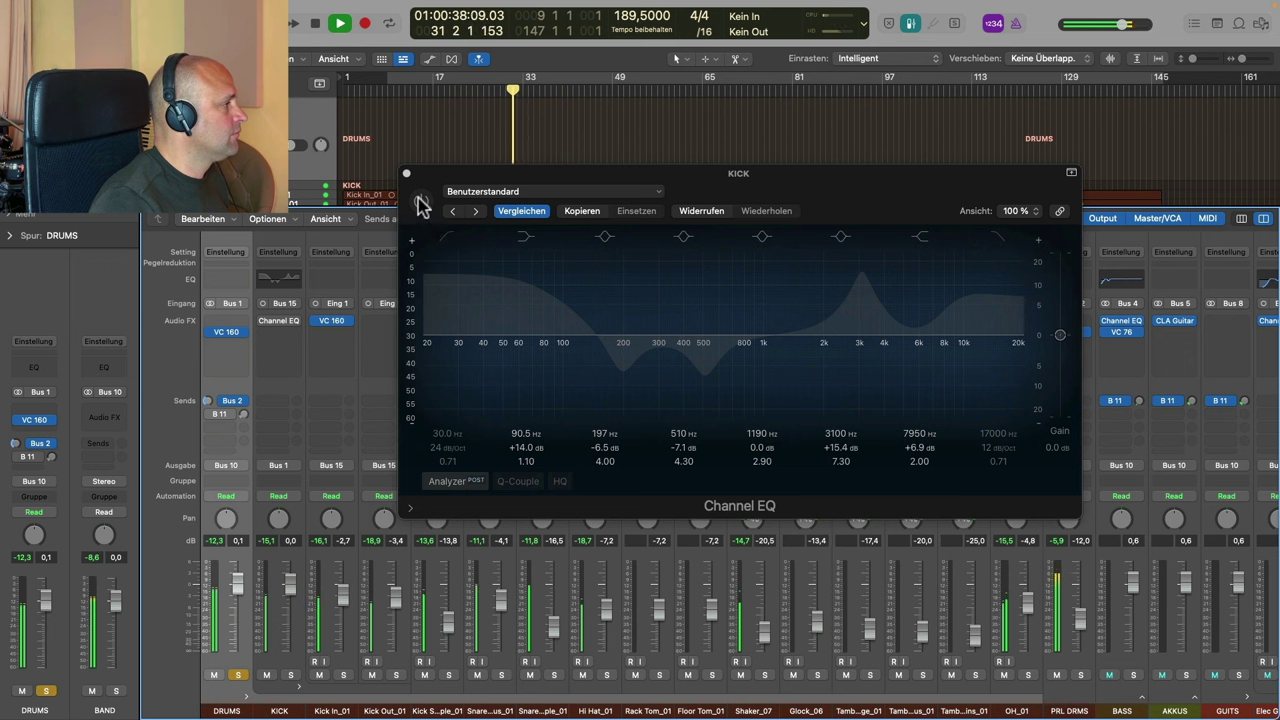
left_click(421, 202)
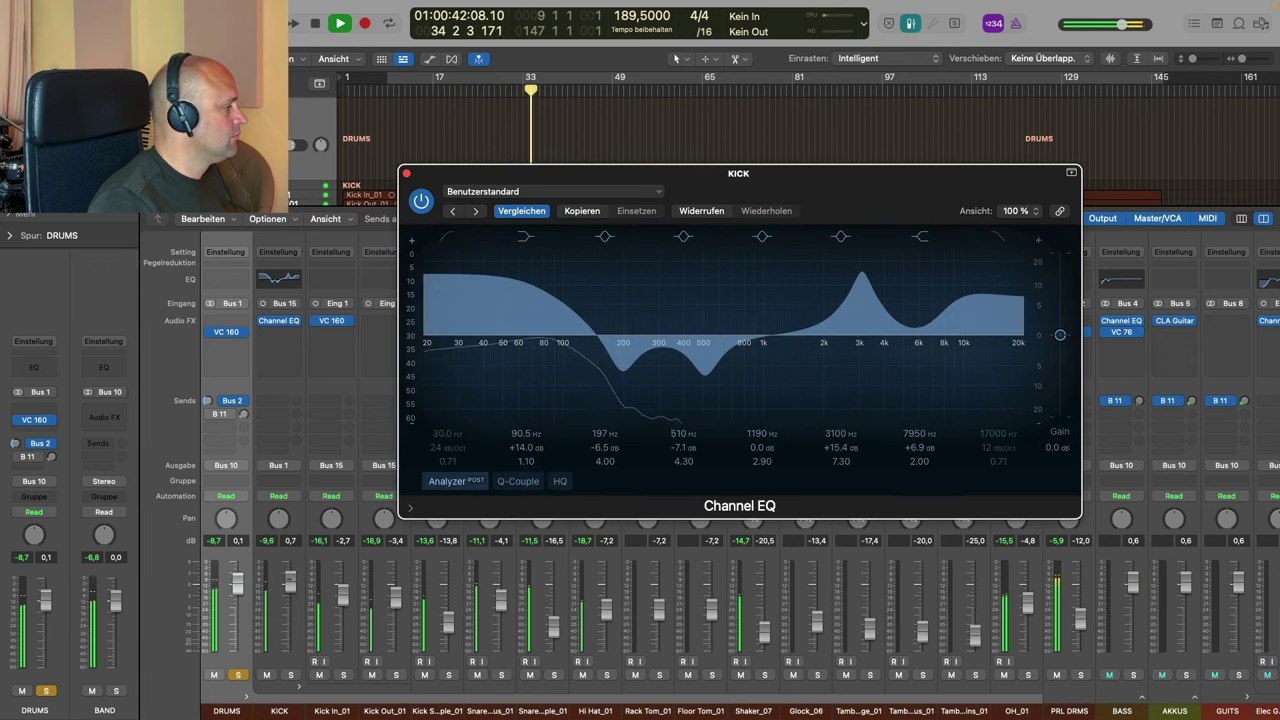
left_click_drag(290, 591, 290, 588)
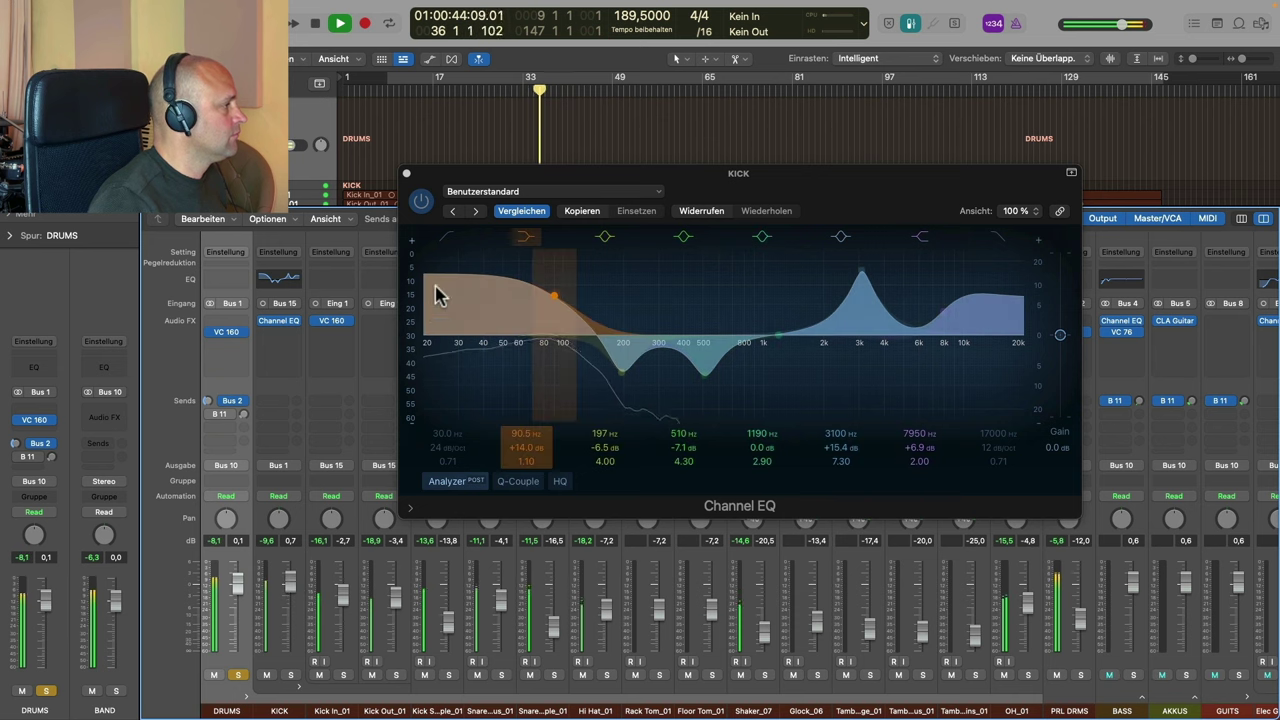